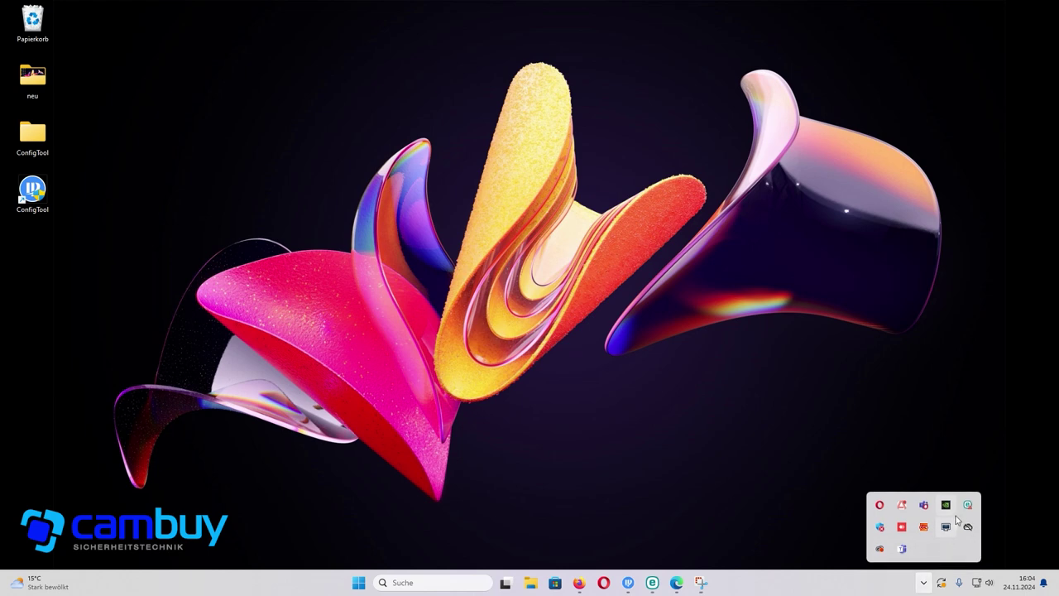
# - Close the ESET security options and minimize the browser to reach the desktop
pyautogui.rightClick(967, 514)
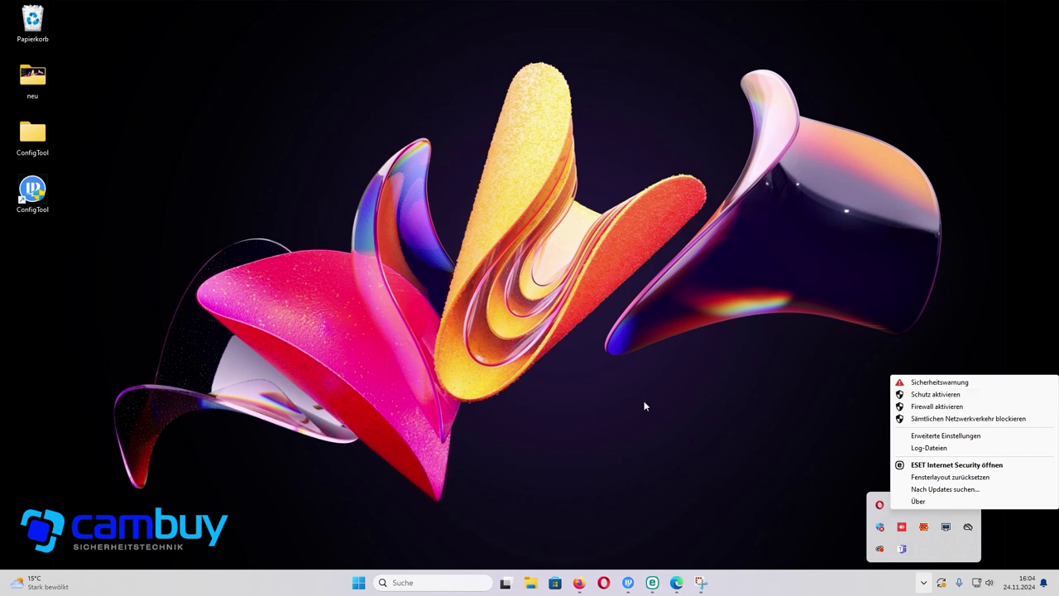
pyautogui.click(616, 545)
pyautogui.click(578, 583)
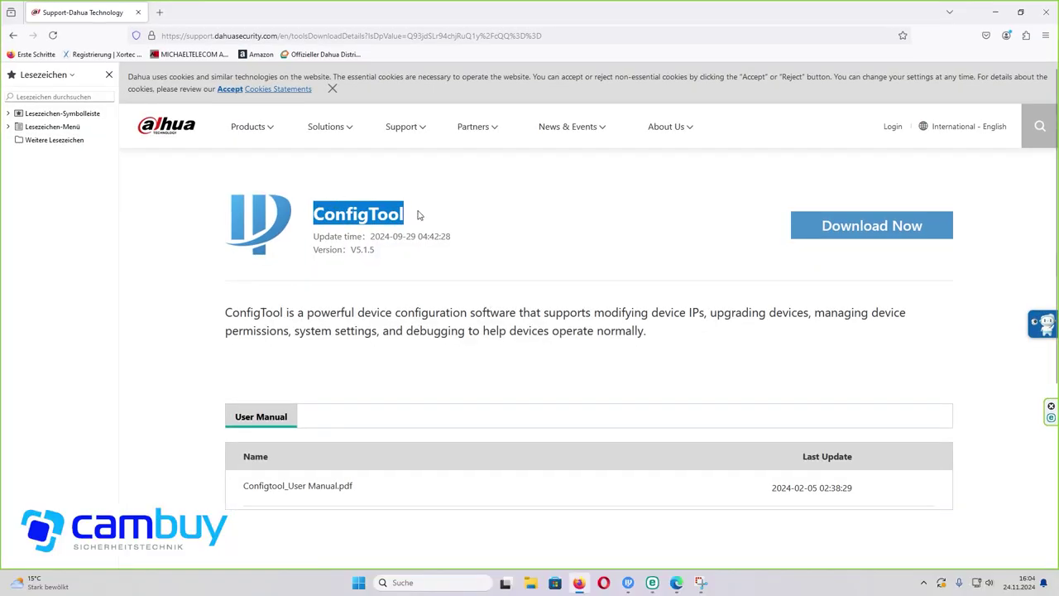
pyautogui.moveTo(407, 217); pyautogui.dragTo(311, 217)
pyautogui.click(995, 11)
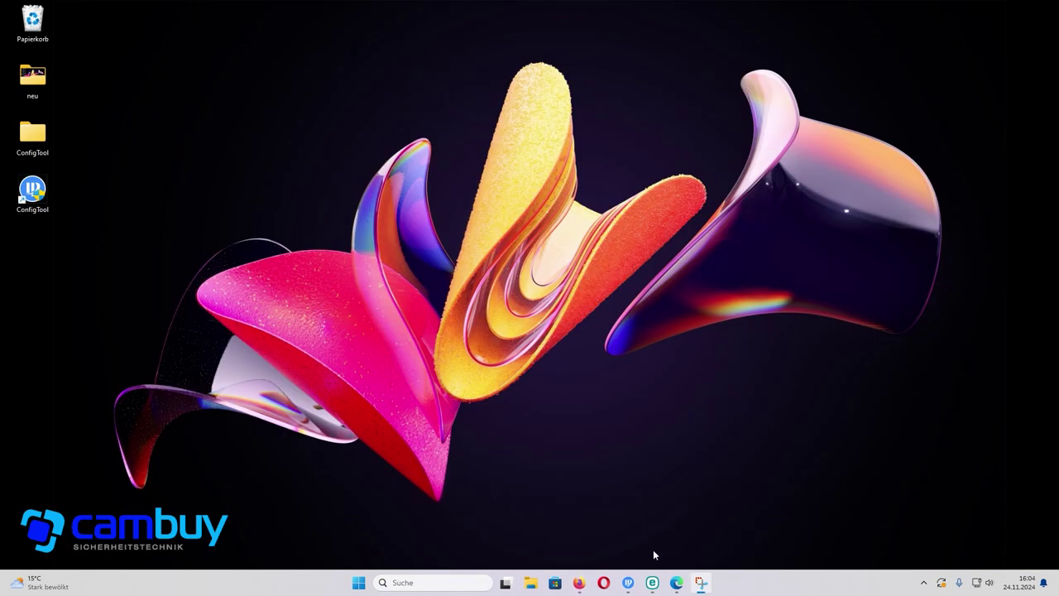
# - In ConfigTool, select the uninitialized NVR and IPC camera and start initialization
pyautogui.click(629, 582)
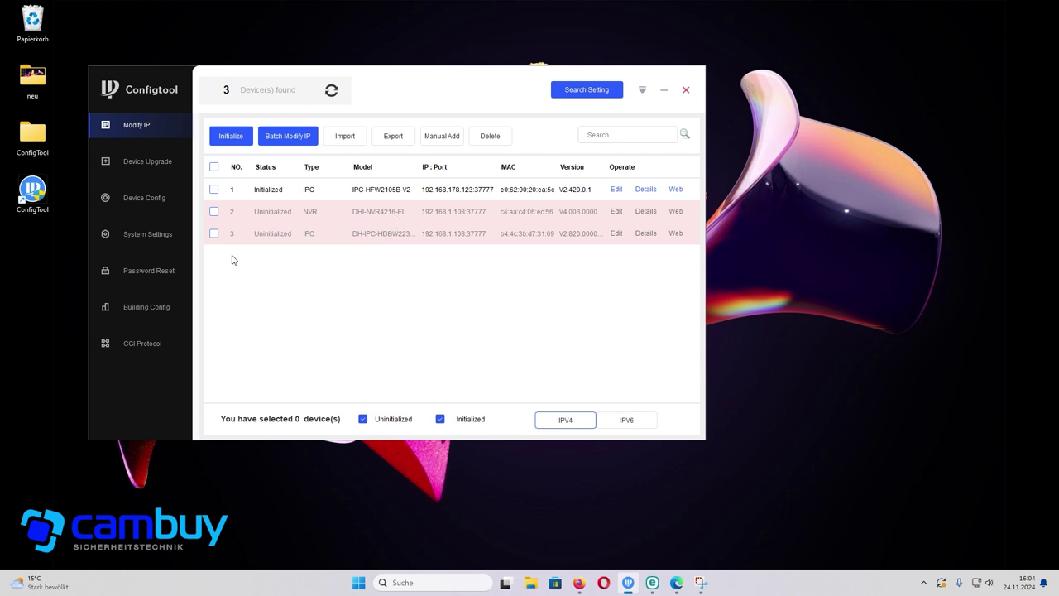
pyautogui.click(215, 213)
pyautogui.click(213, 235)
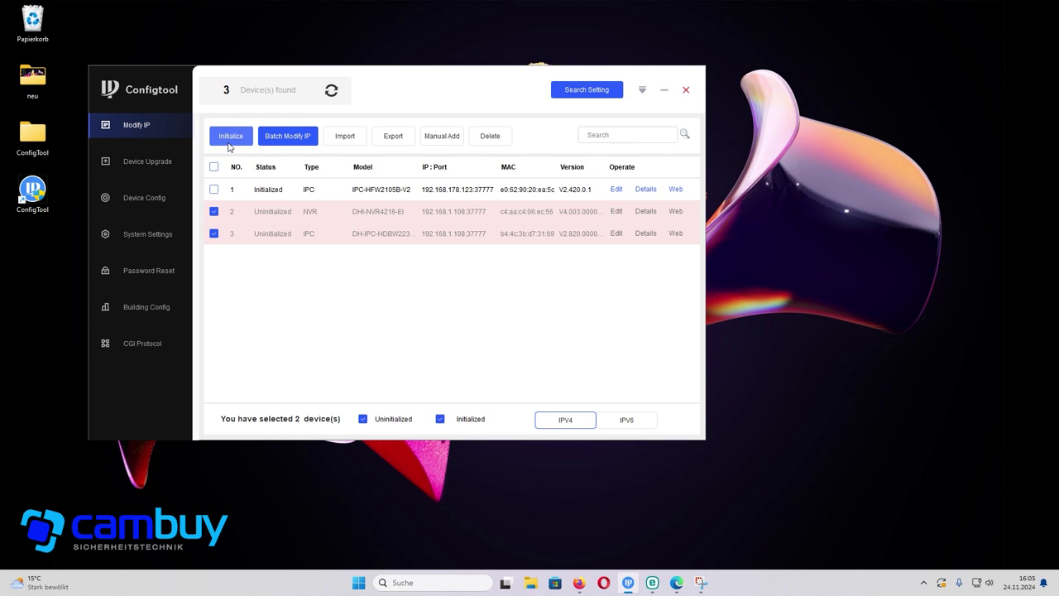
pyautogui.click(230, 141)
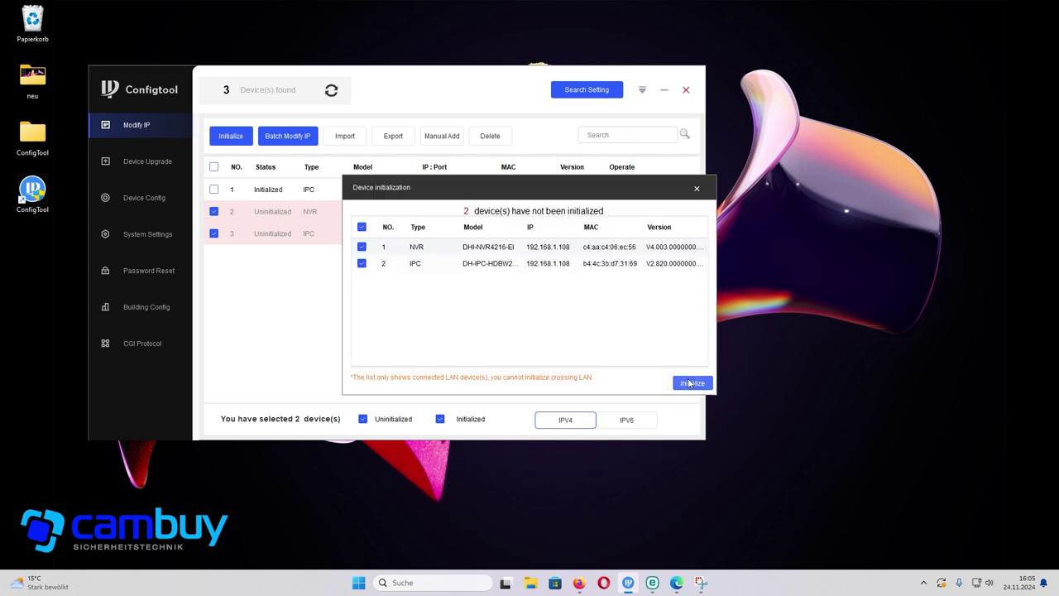
pyautogui.click(689, 383)
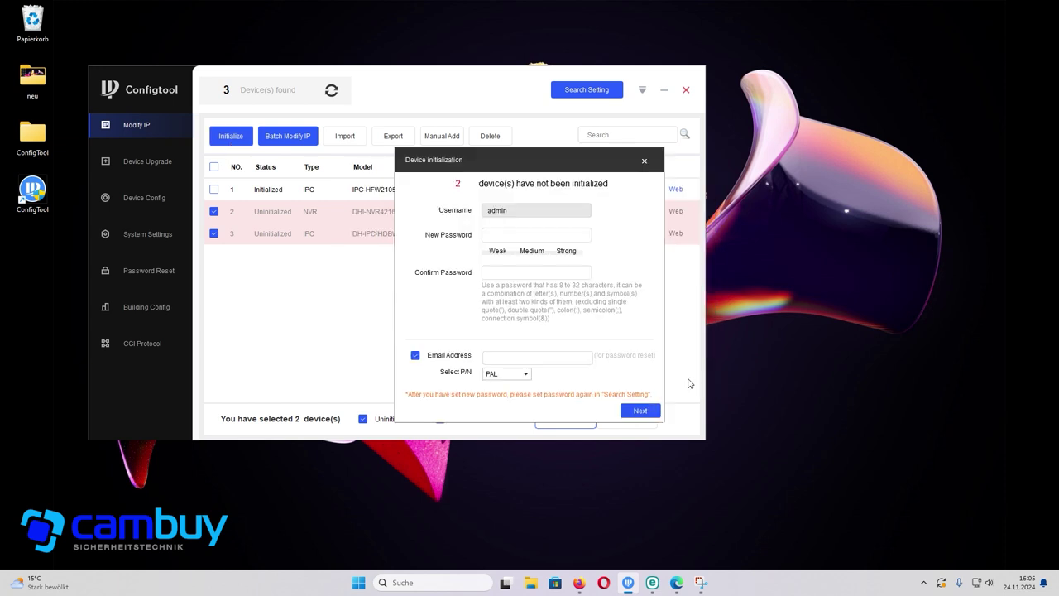
# - Set and confirm the new admin password and reset e-mail, then complete initialization
pyautogui.click(511, 238)
pyautogui.write('admin12345')
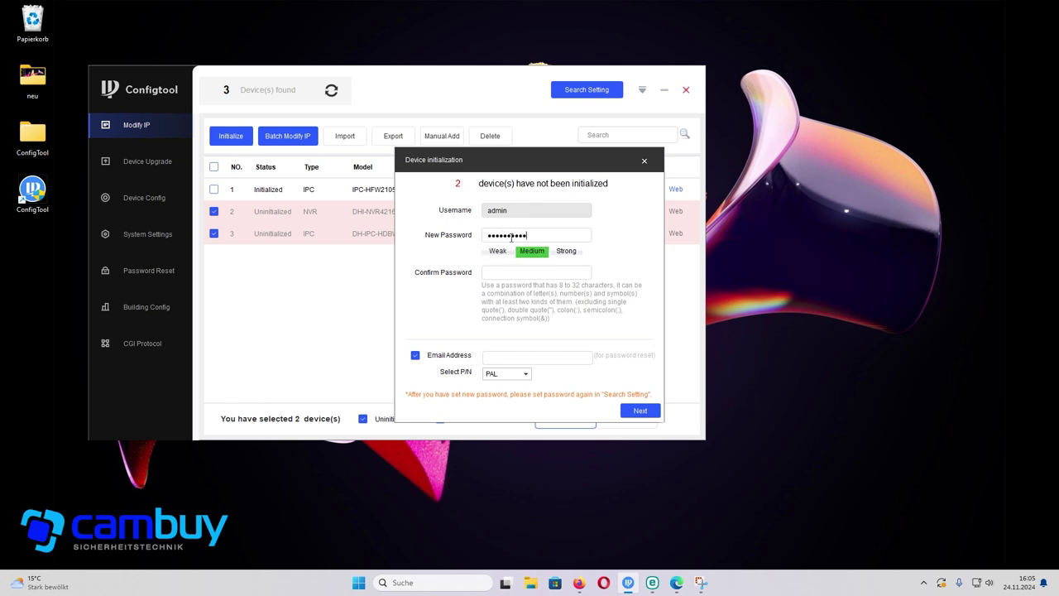
pyautogui.click(506, 268)
pyautogui.write('admin12345')
pyautogui.press('BackSpace')
pyautogui.press('BackSpace')
pyautogui.press('BackSpace')
pyautogui.press('BackSpace')
pyautogui.press('BackSpace')
pyautogui.press('BackSpace')
pyautogui.press('BackSpace')
pyautogui.press('BackSpace')
pyautogui.press('BackSpace')
pyautogui.press('BackSpace')
pyautogui.write('admin12345')
pyautogui.click(525, 357)
pyautogui.click(641, 411)
pyautogui.click(662, 385)
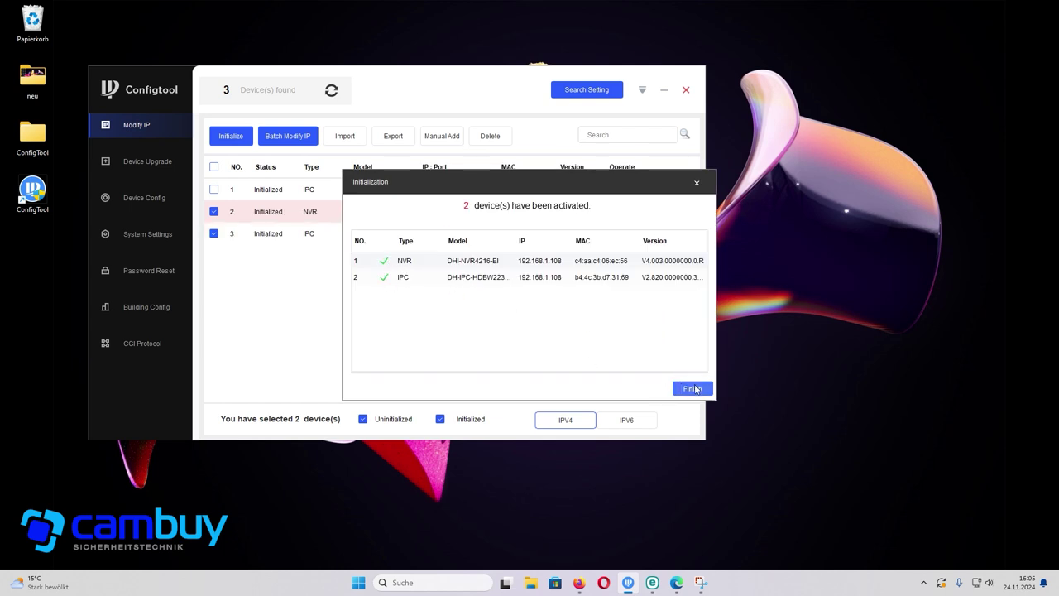
pyautogui.click(692, 388)
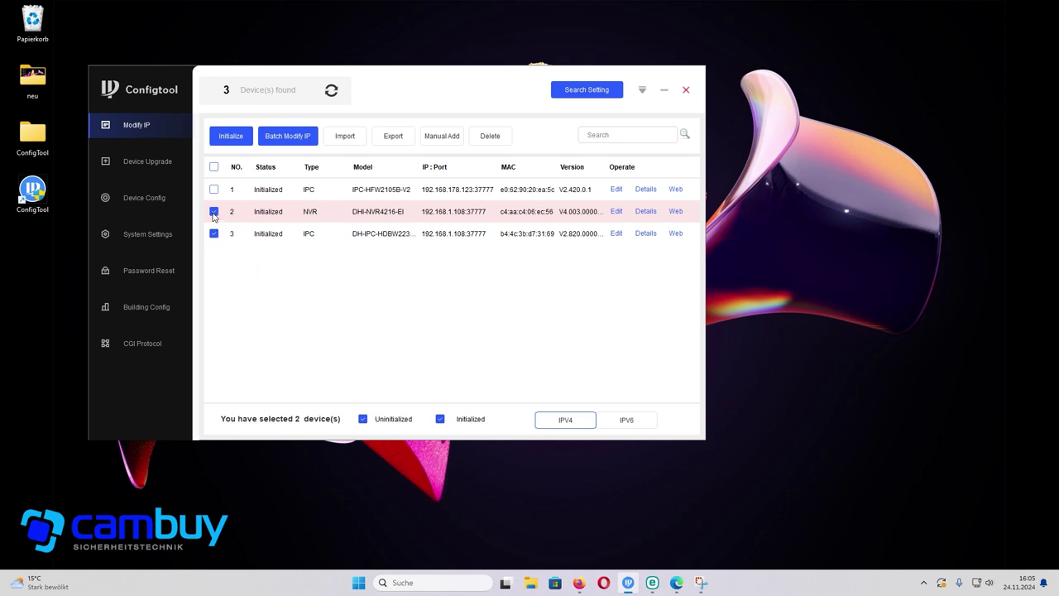
# - Enable Other Segment Search and replace the search login password with the new device password
pyautogui.click(585, 91)
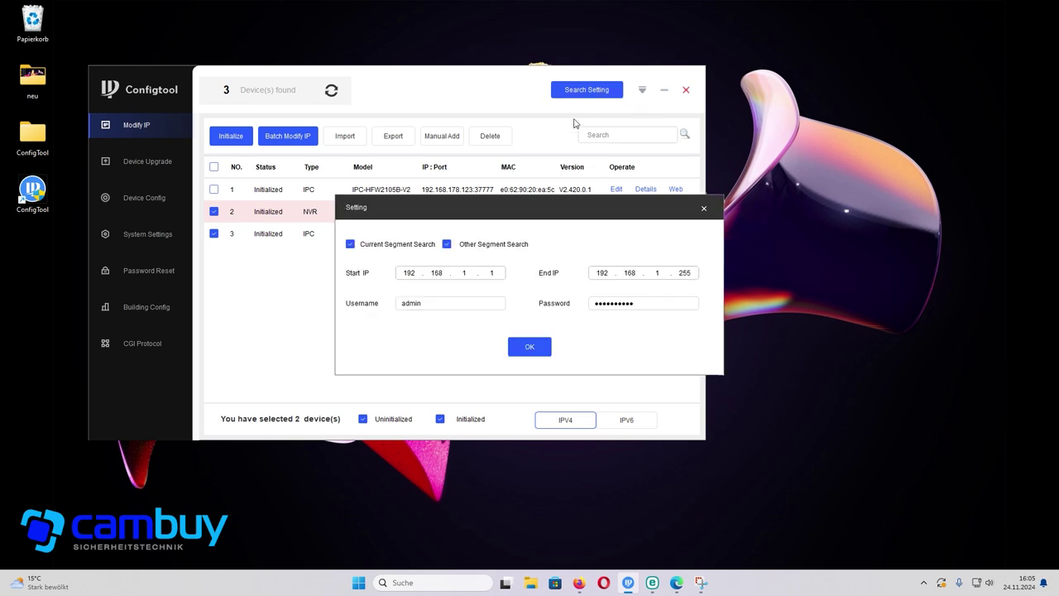
pyautogui.click(447, 245)
pyautogui.moveTo(672, 302); pyautogui.dragTo(404, 302)
pyautogui.press('BackSpace')
pyautogui.write('•••••••••')
pyautogui.click(536, 352)
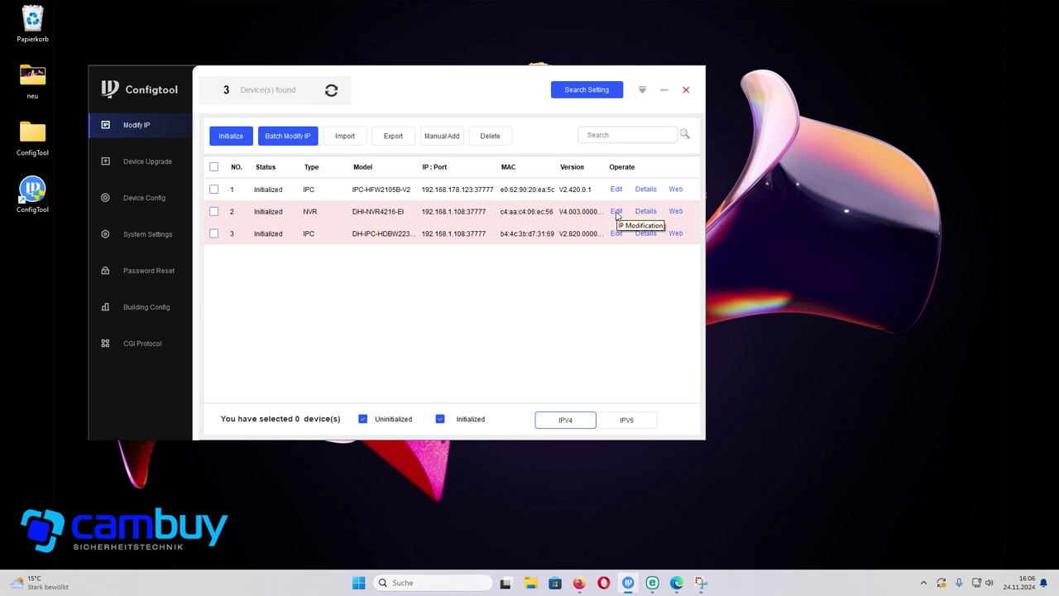
# - Set both the NVR and the IPC camera to DHCP and rescan the device list
pyautogui.click(616, 212)
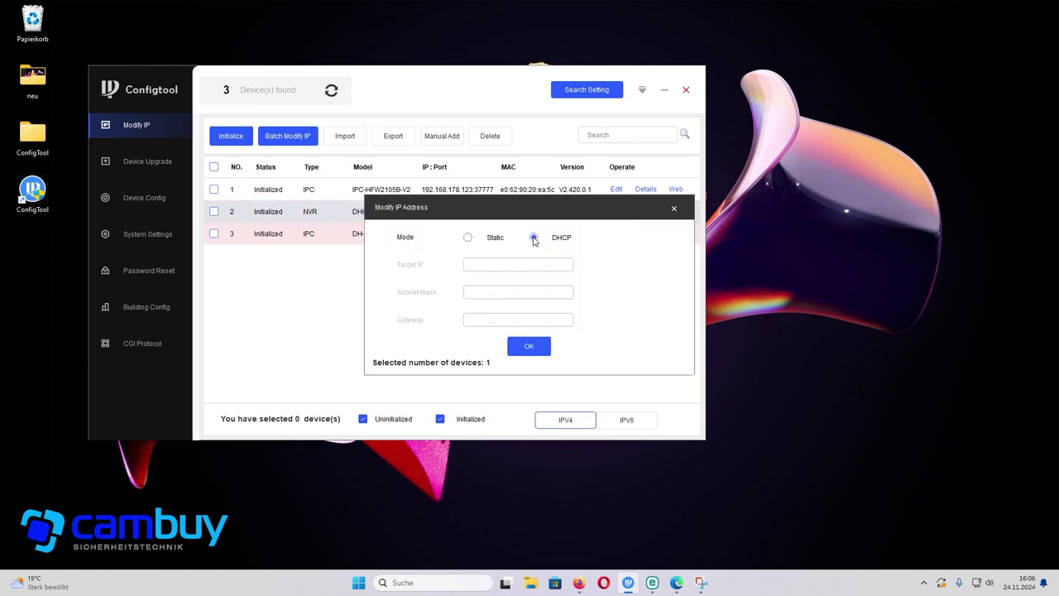
pyautogui.click(467, 237)
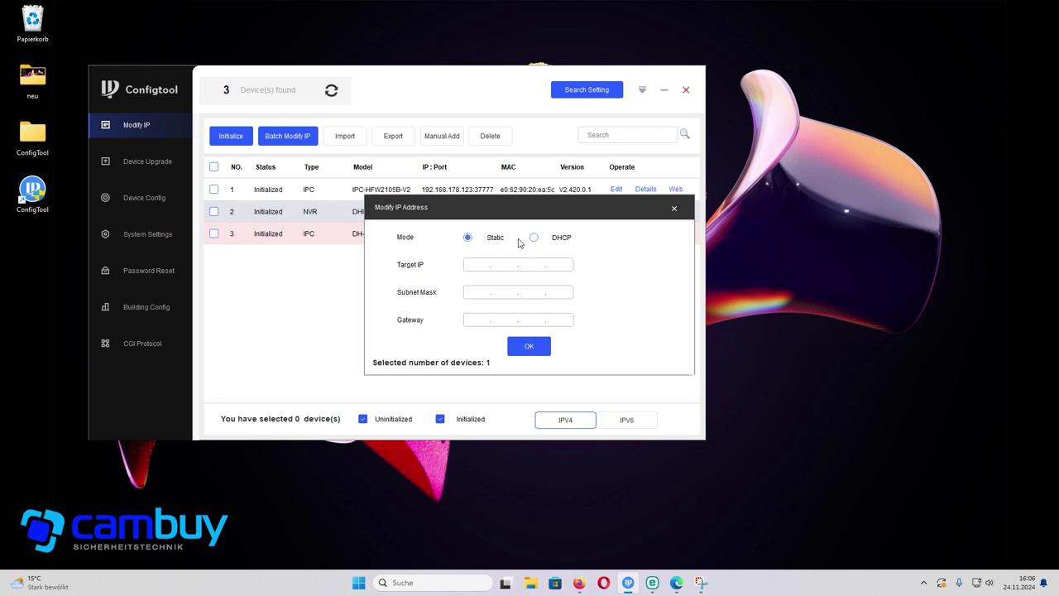
pyautogui.click(535, 237)
pyautogui.click(529, 346)
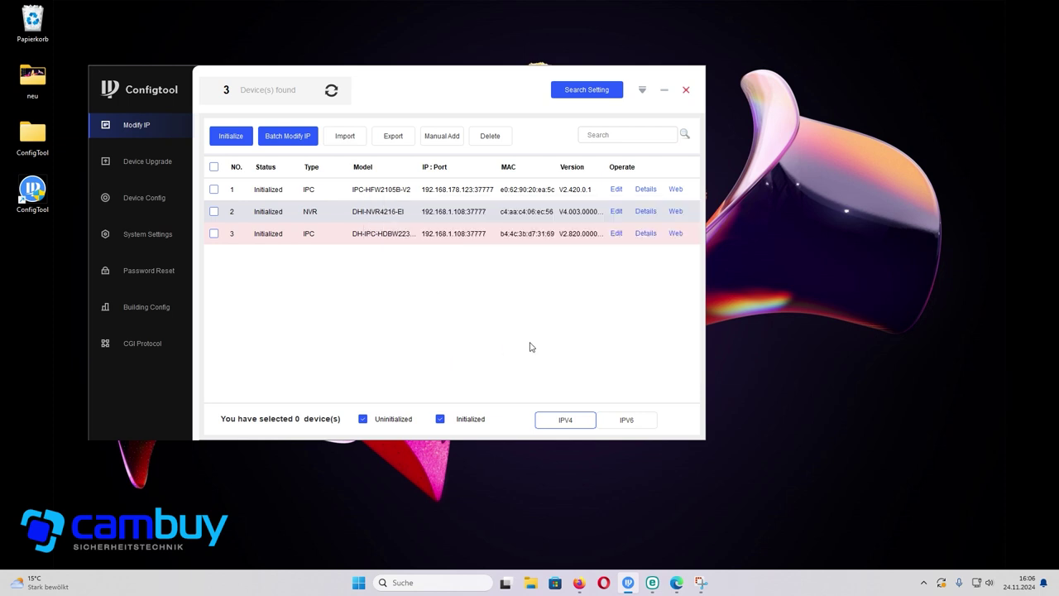
pyautogui.click(616, 235)
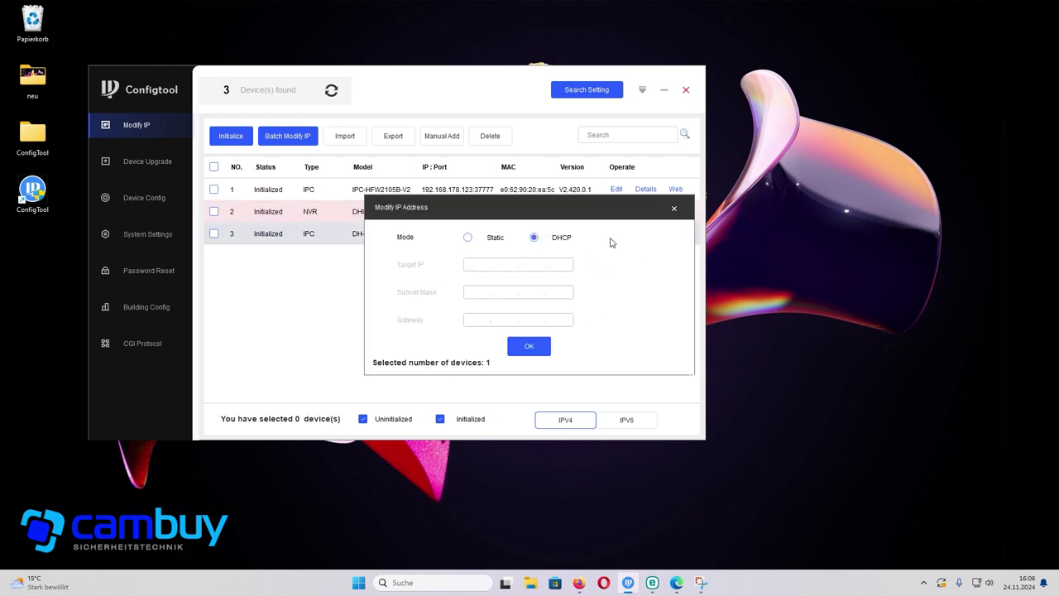
pyautogui.click(533, 349)
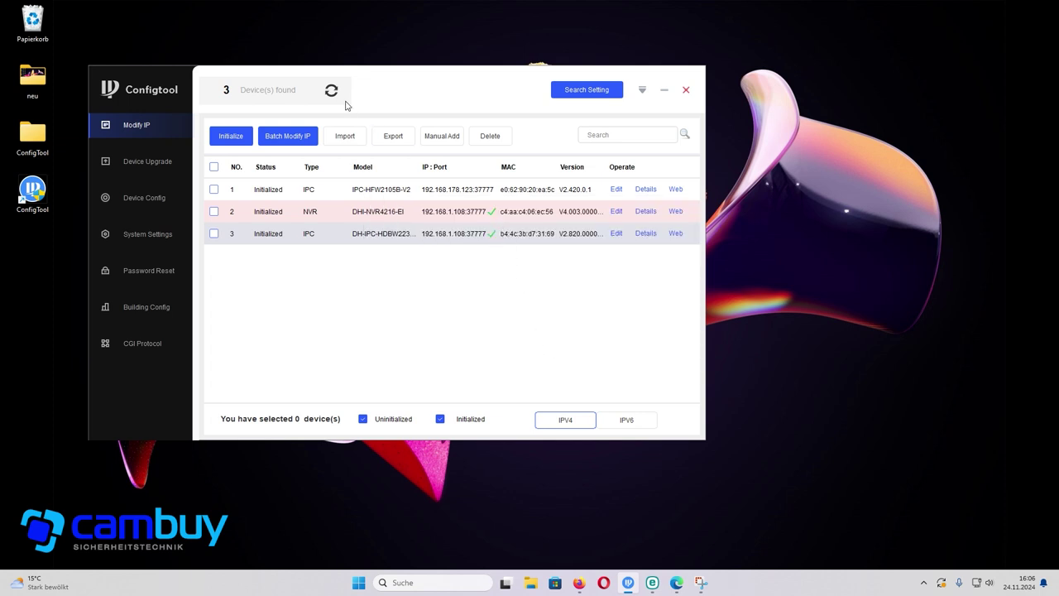
pyautogui.click(334, 94)
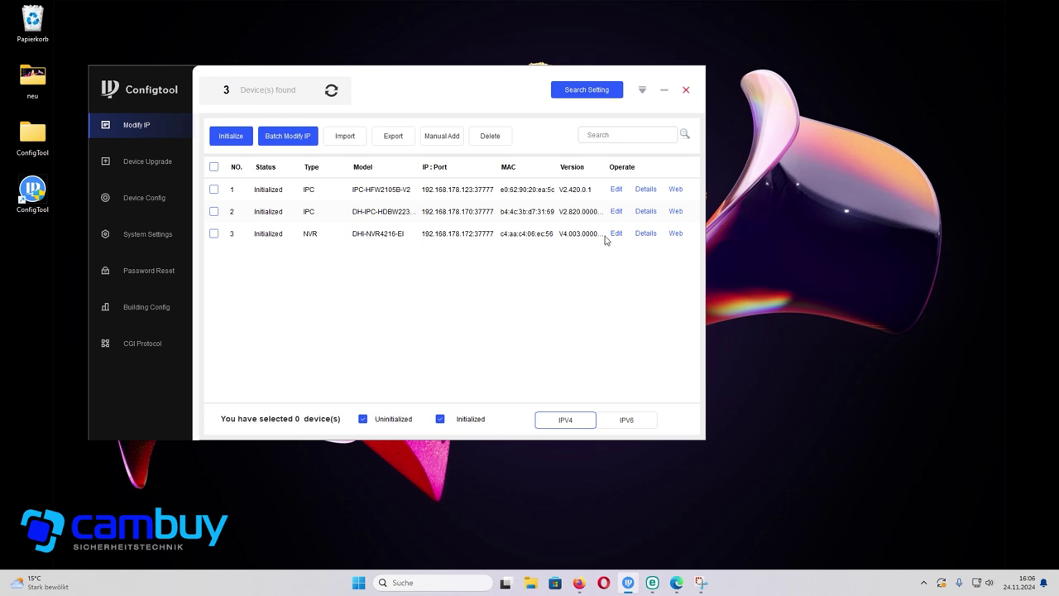
# - Open the NVR at 192.168.178.172 in Edge, log in, and dismiss the No Disk notice
pyautogui.click(676, 235)
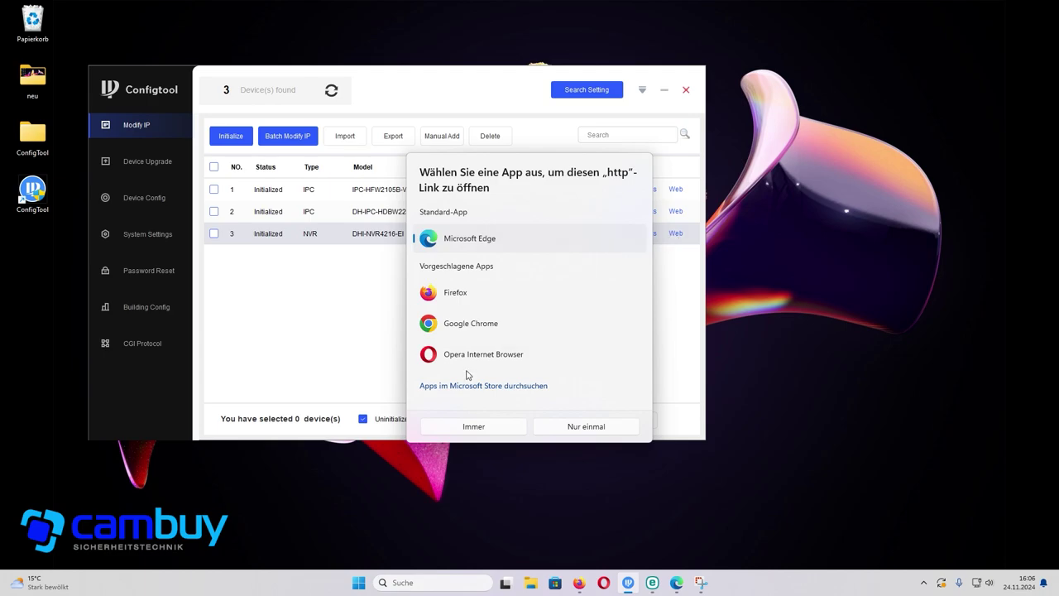
pyautogui.click(479, 431)
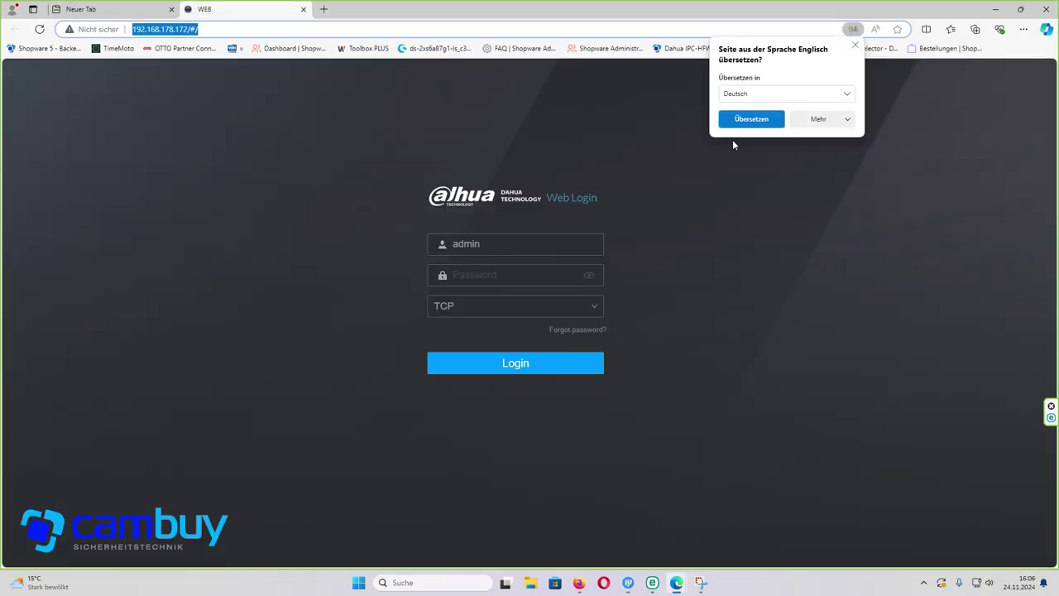
pyautogui.click(855, 44)
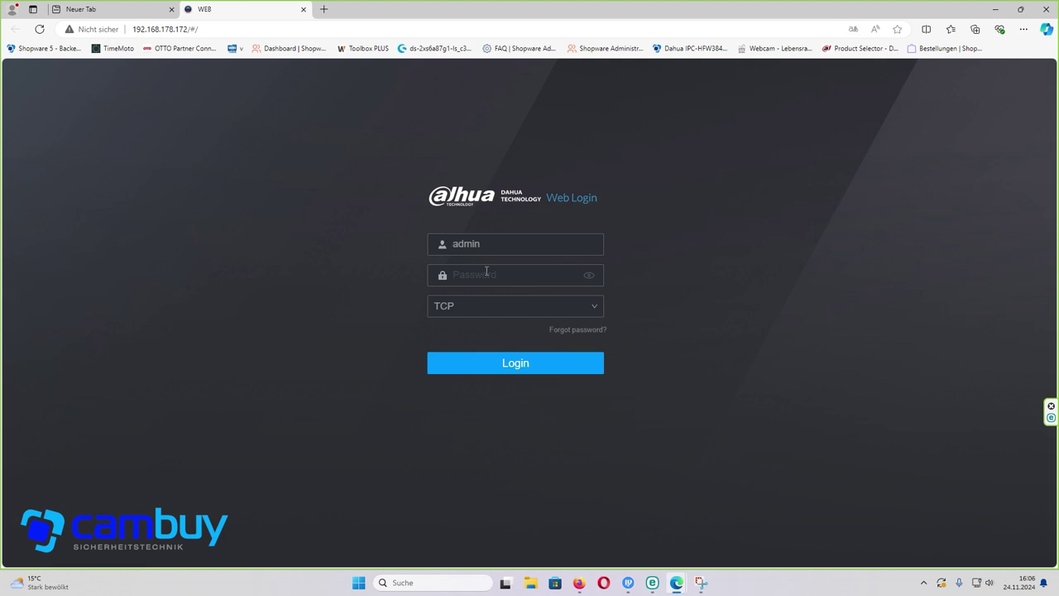
pyautogui.click(486, 272)
pyautogui.write('••••••••••')
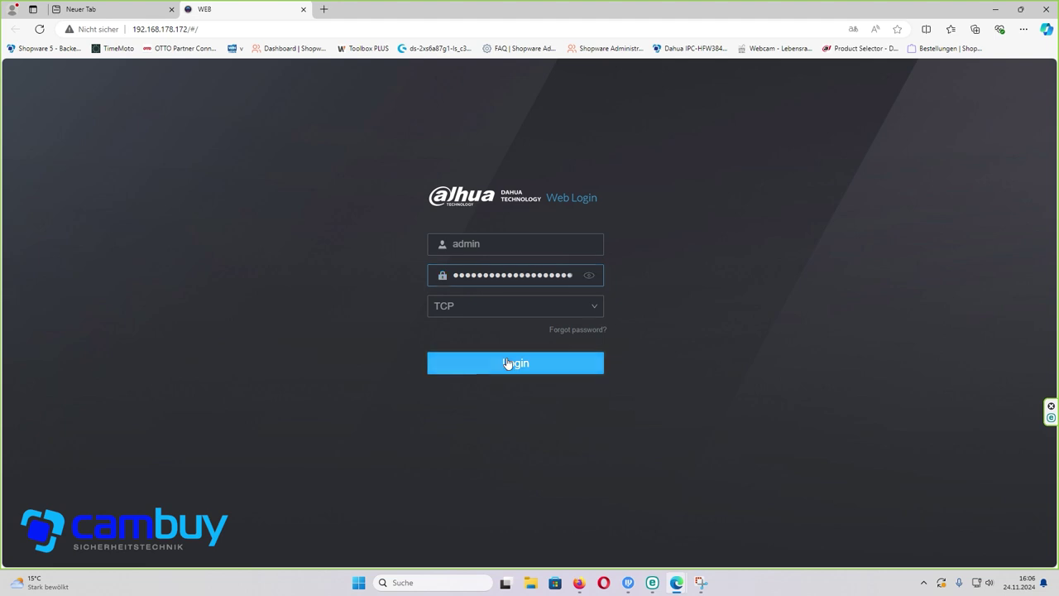
pyautogui.click(507, 360)
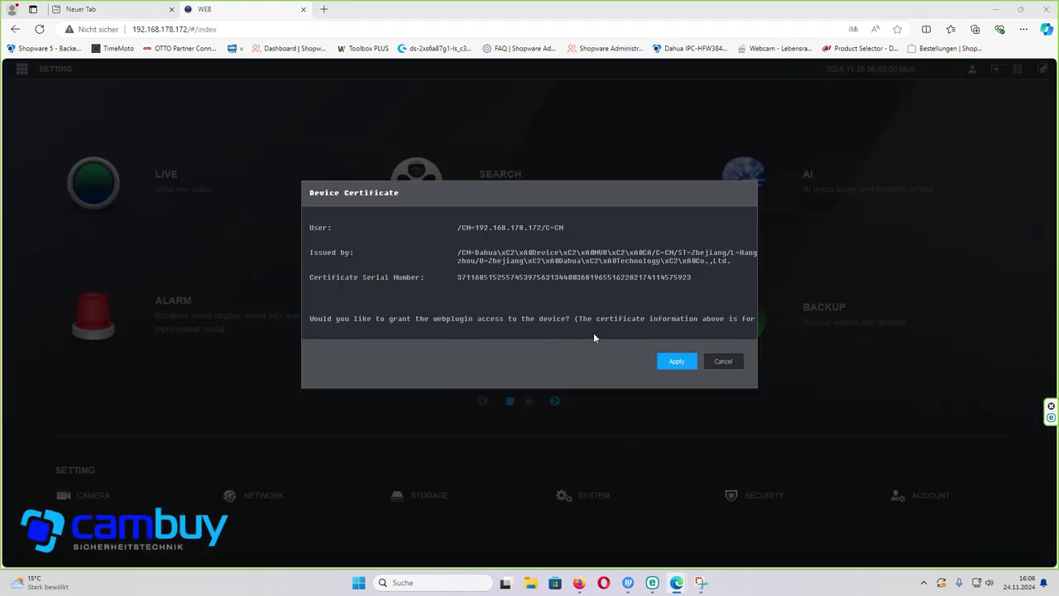
pyautogui.click(670, 362)
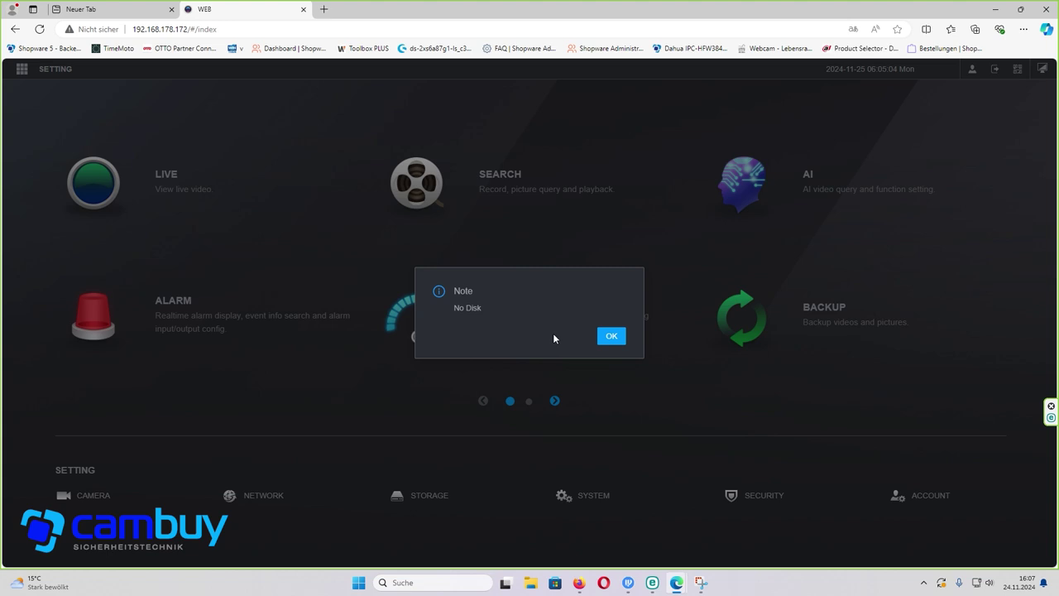
pyautogui.click(613, 338)
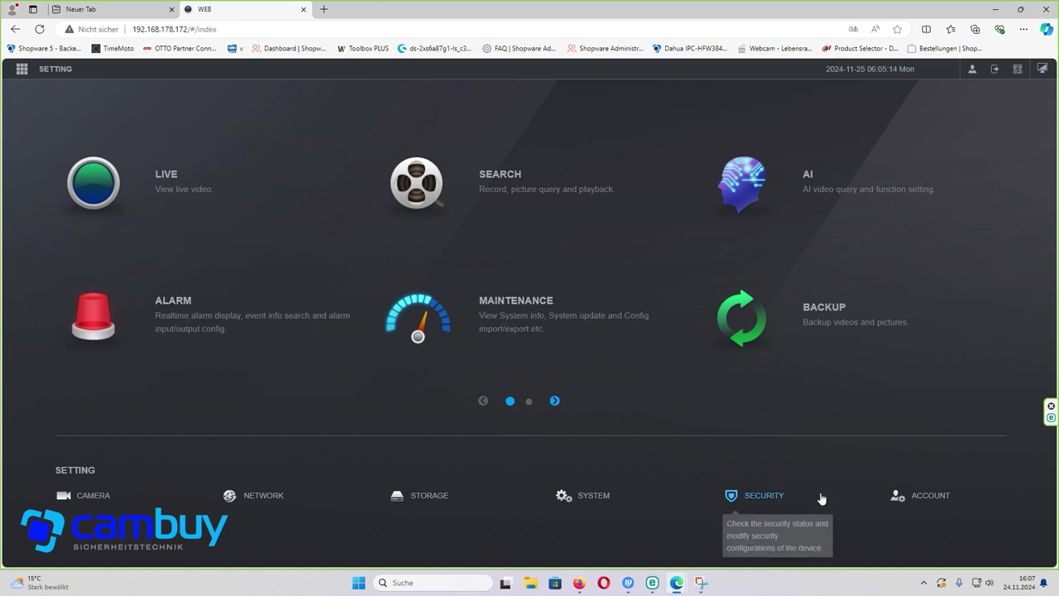
# - Switch the interface language to Deutsch, dismiss the Keine HDD notice, and show Datum & Uhrzeit
pyautogui.click(594, 499)
pyautogui.click(262, 189)
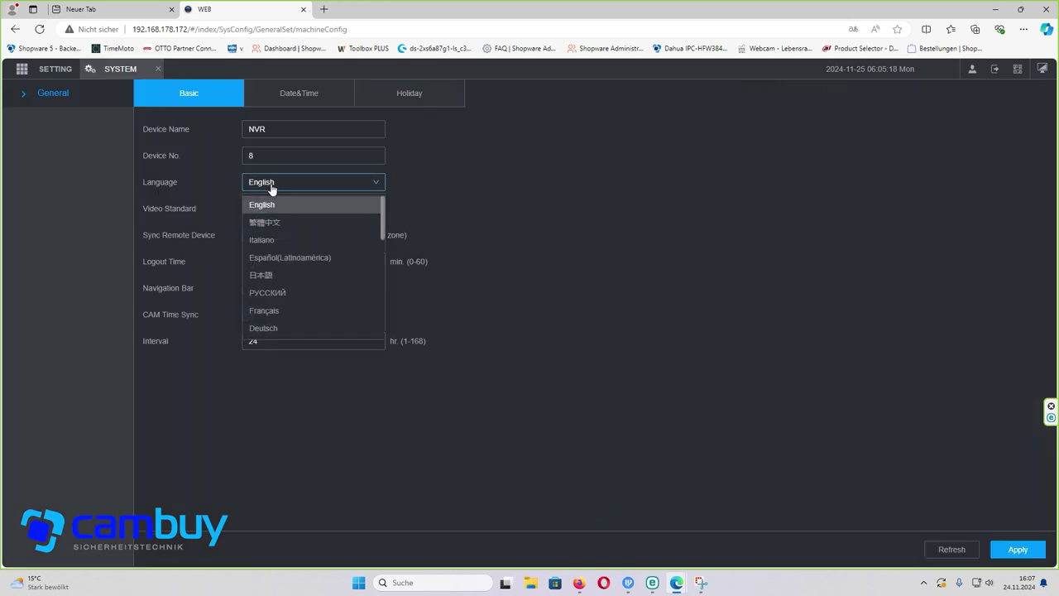
pyautogui.click(280, 312)
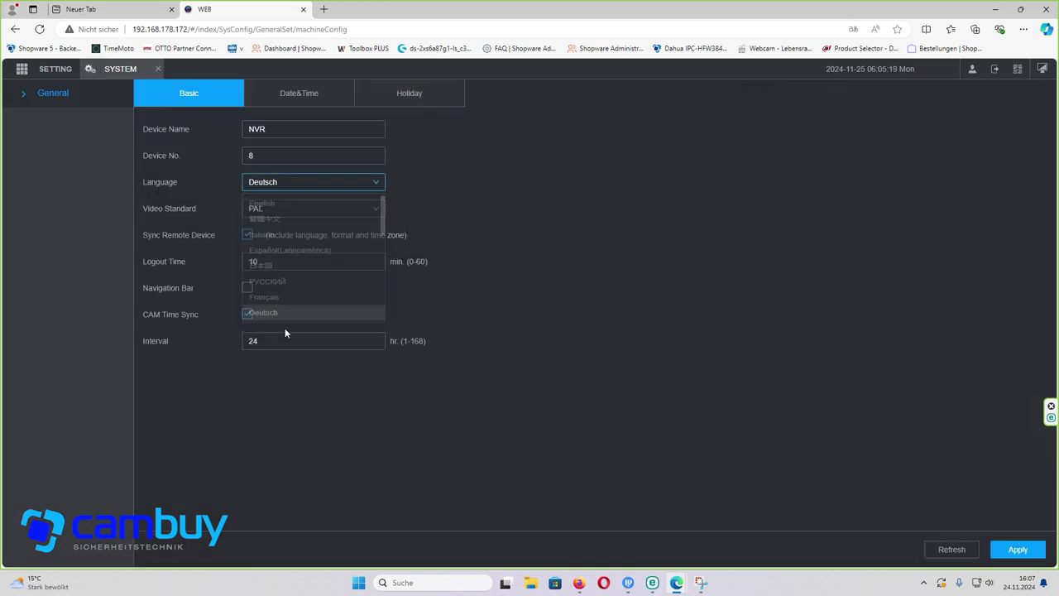
pyautogui.click(1028, 548)
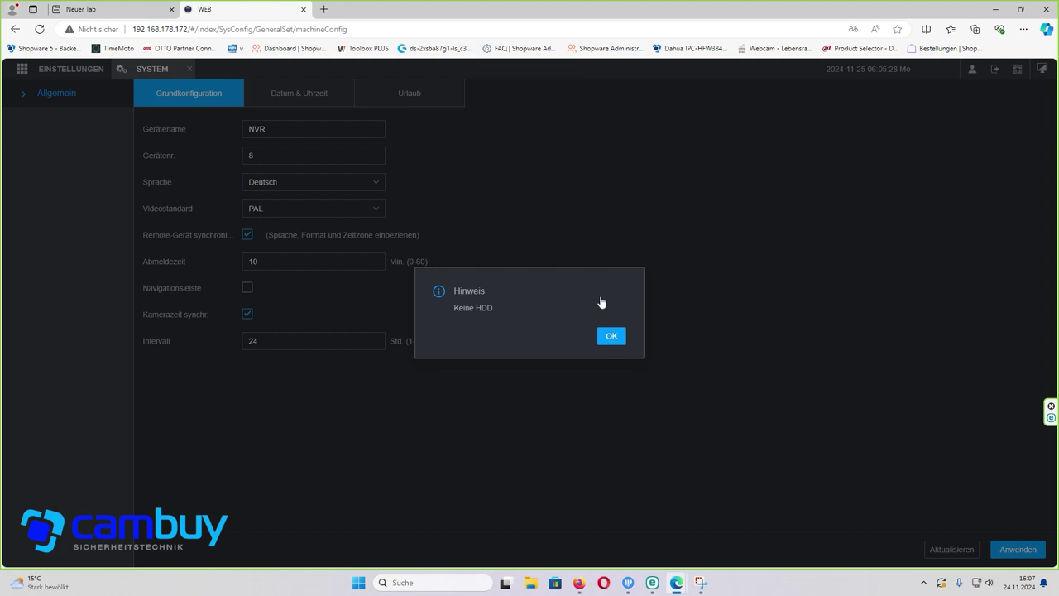
pyautogui.press('Return')
pyautogui.click(312, 99)
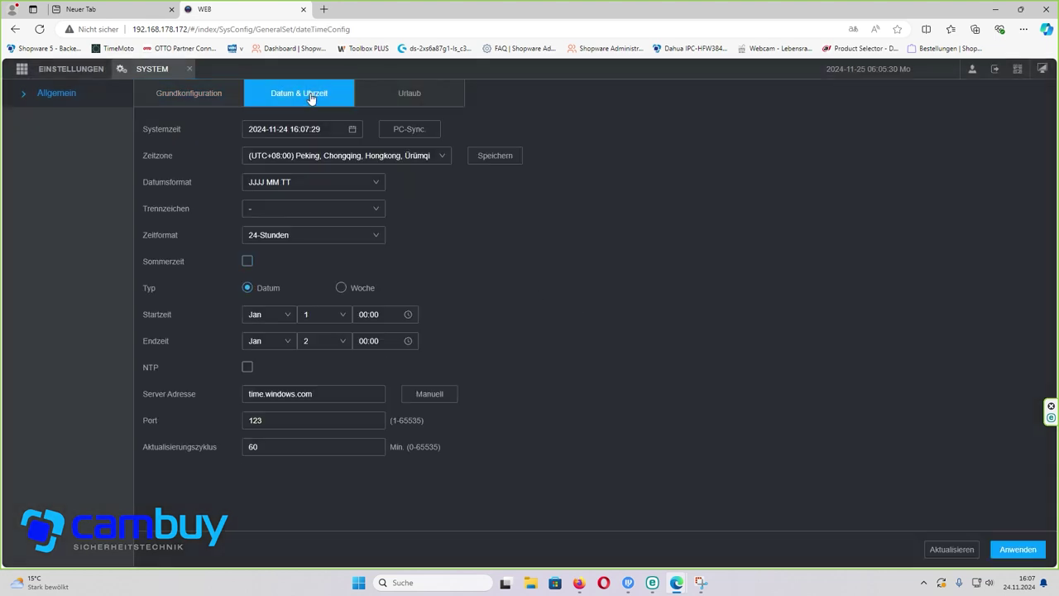
# - Set the time zone to (UTC+01:00) Amsterdam, Berlin and apply it, briefly checking ConfigTool
pyautogui.click(412, 156)
pyautogui.scroll(3, 390, 208)
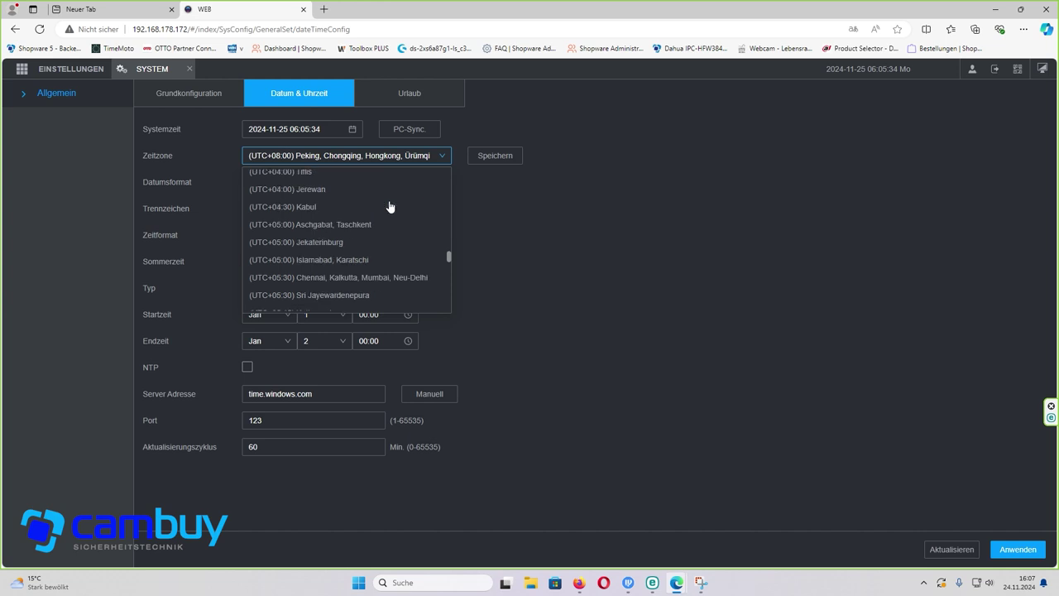
pyautogui.scroll(3, 390, 207)
pyautogui.scroll(5, 390, 206)
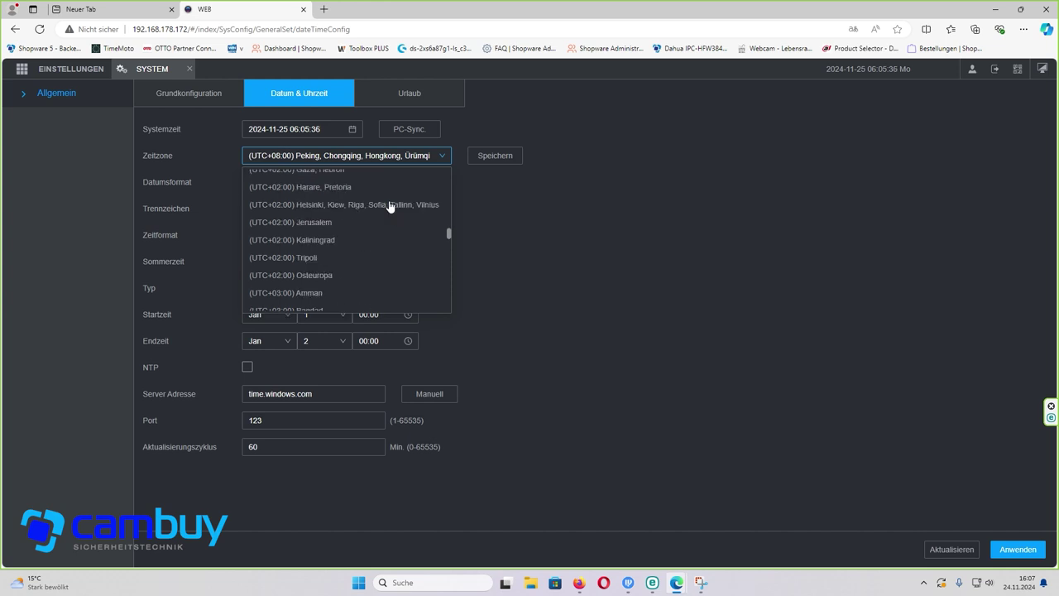
pyautogui.scroll(1, 392, 205)
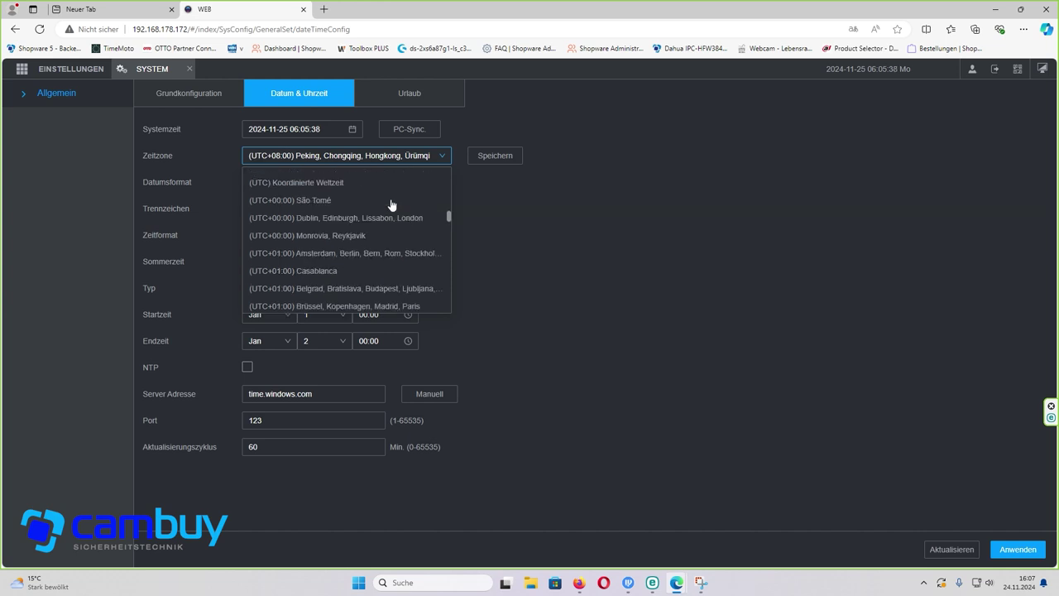
pyautogui.click(363, 252)
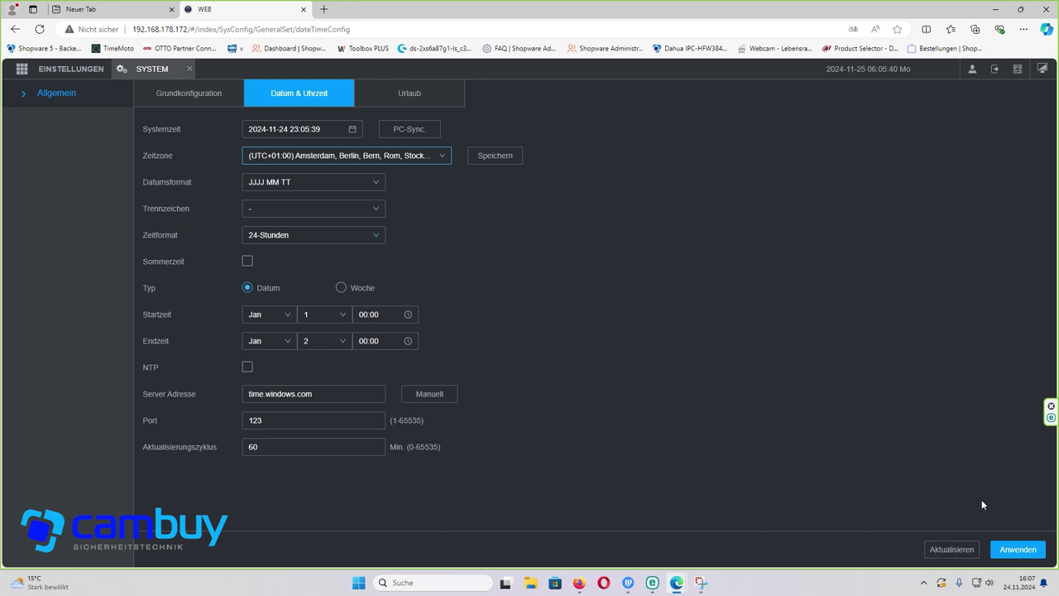
pyautogui.click(1008, 557)
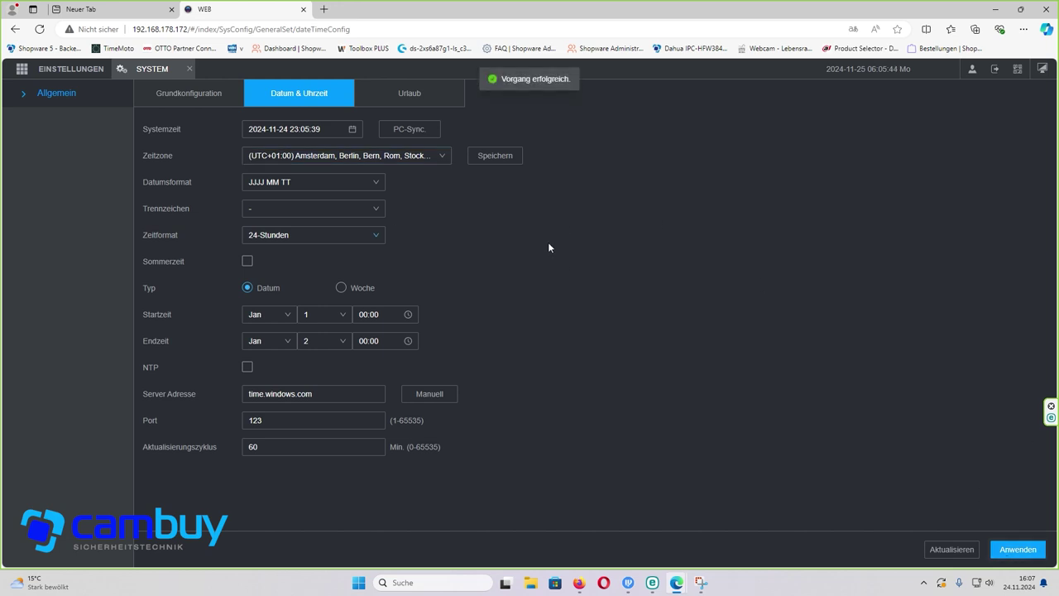
pyautogui.click(629, 583)
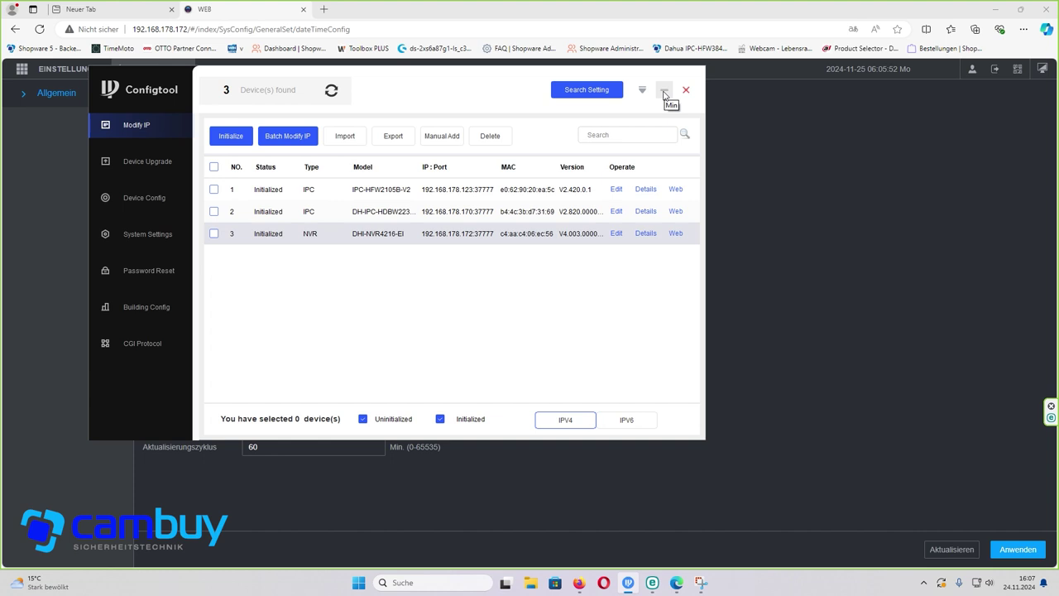
pyautogui.click(664, 91)
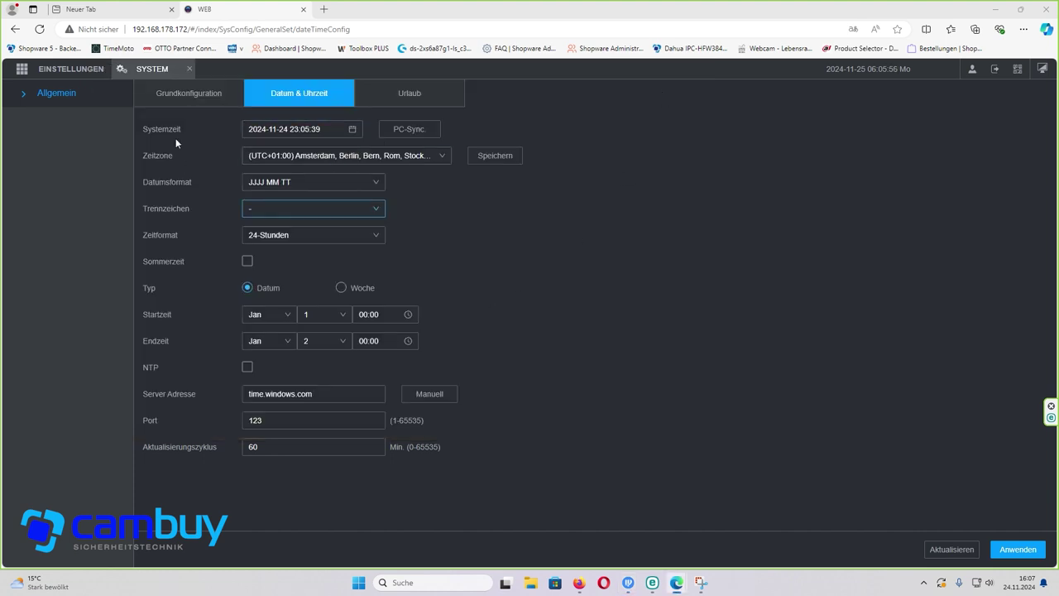
# - Check the SPEICHER Festplattenmanager disk list, which shows no drives, then close SPEICHER
pyautogui.click(189, 68)
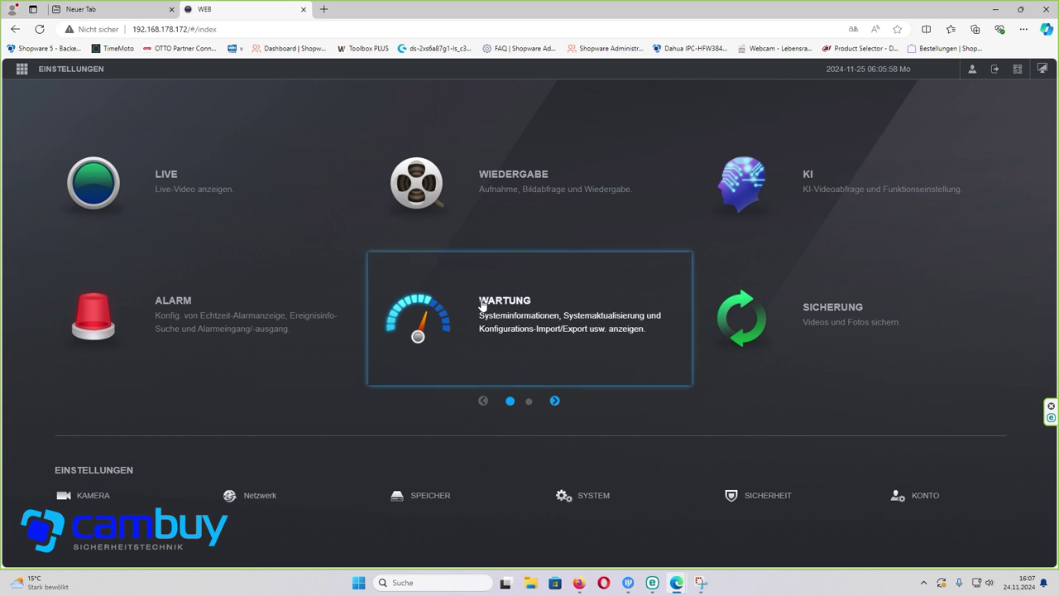
pyautogui.click(428, 500)
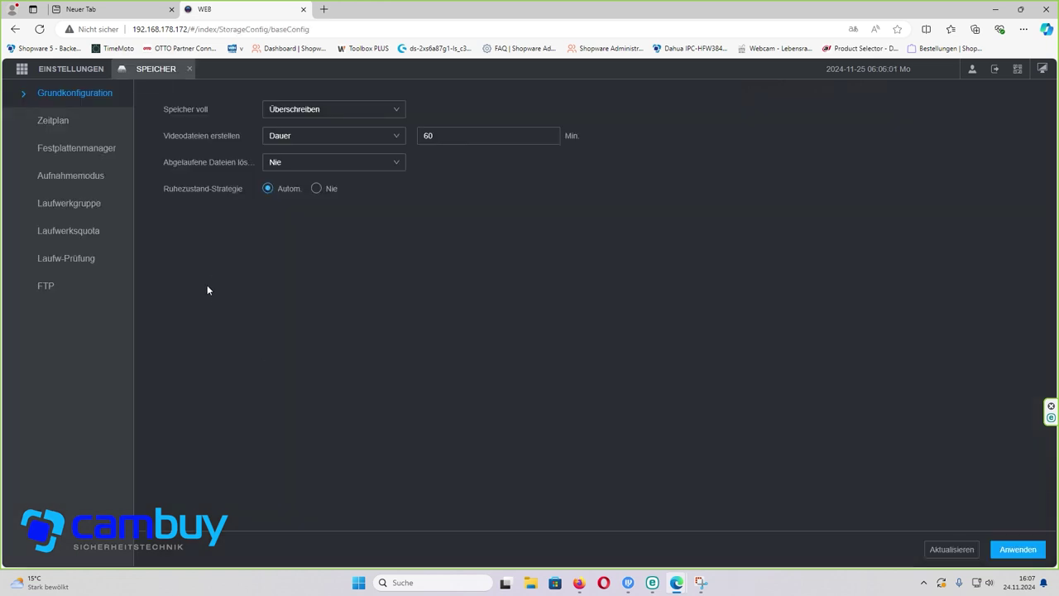
pyautogui.click(85, 155)
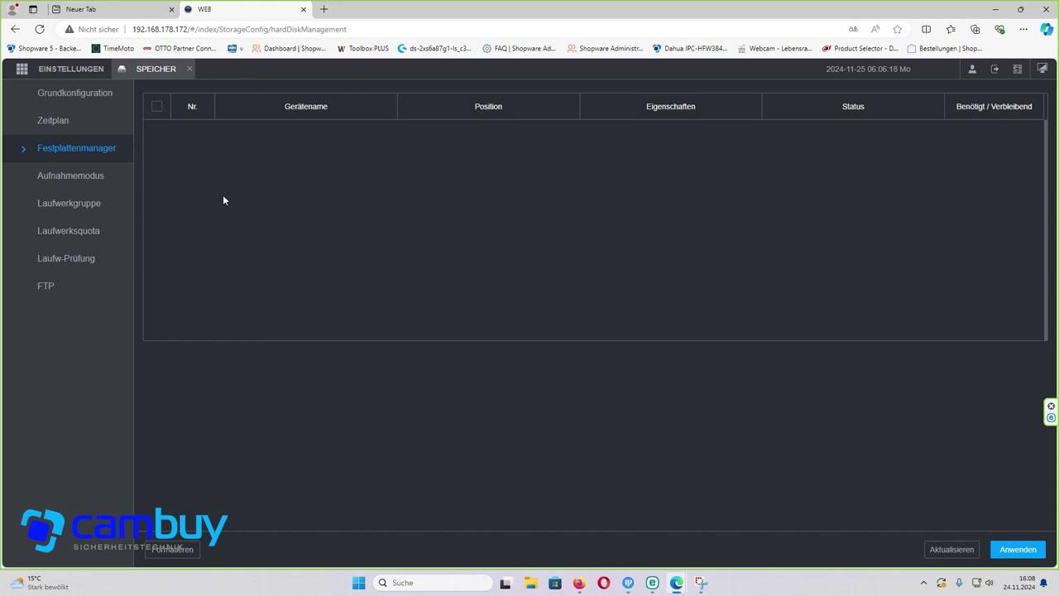
pyautogui.click(189, 69)
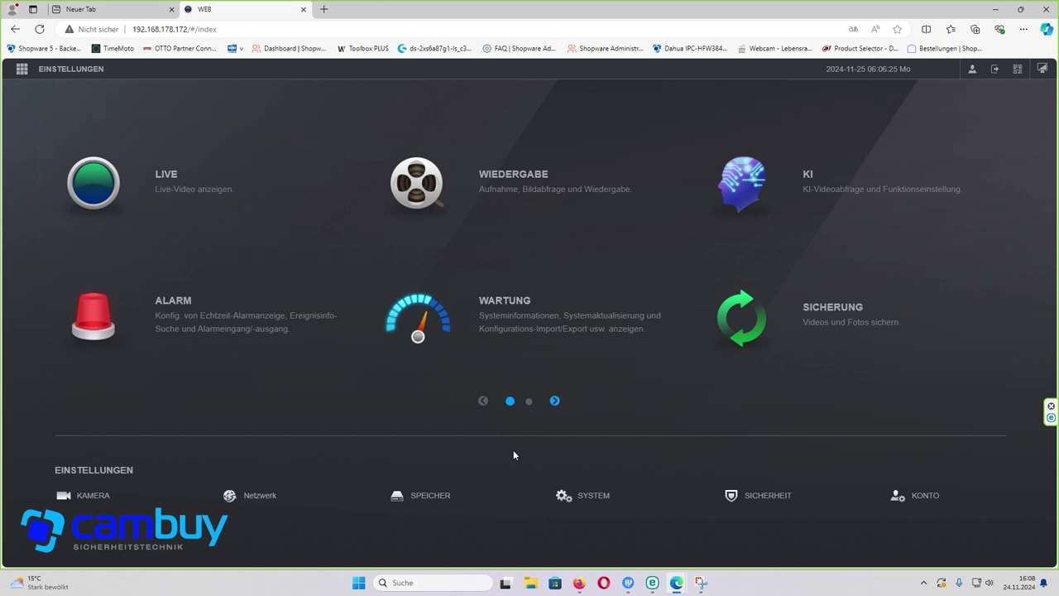
# - In ALARM > Ausnahme > HDD, disable and save the Keine HDD and HDD-Fehler alarms
pyautogui.click(160, 319)
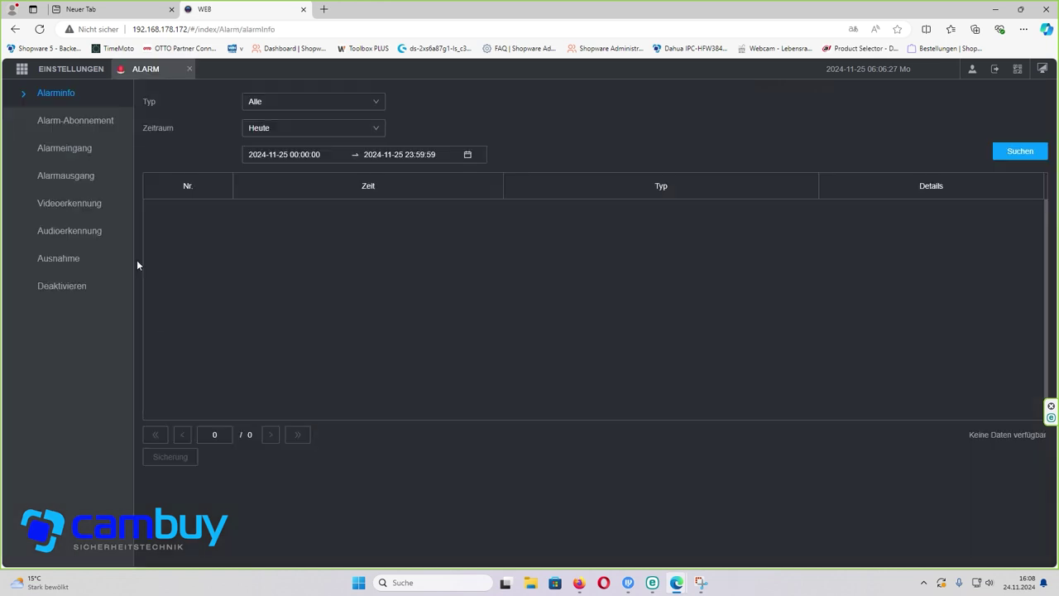
pyautogui.click(75, 260)
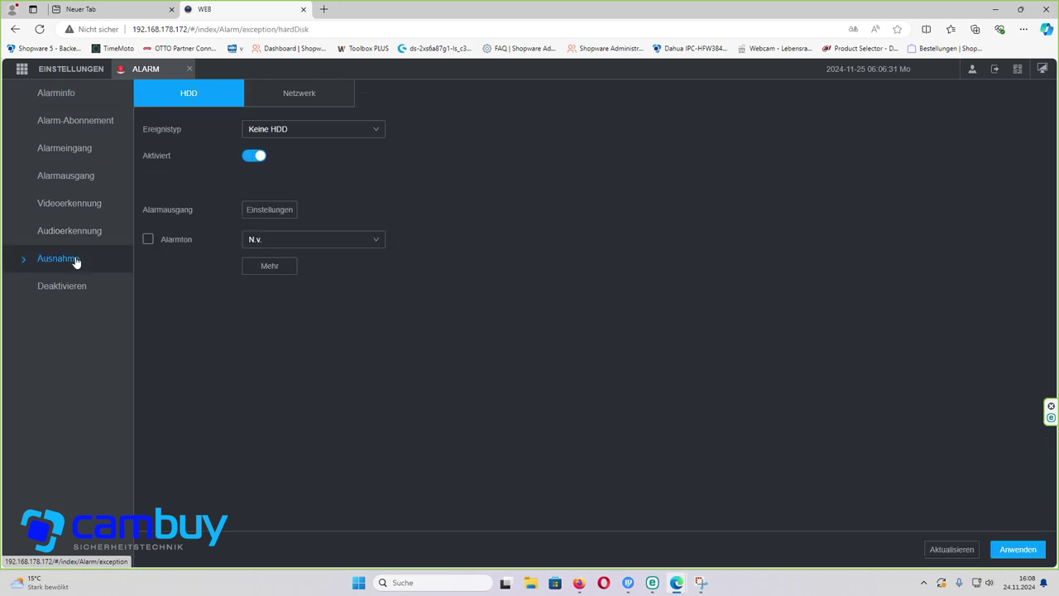
pyautogui.click(257, 158)
pyautogui.click(1017, 549)
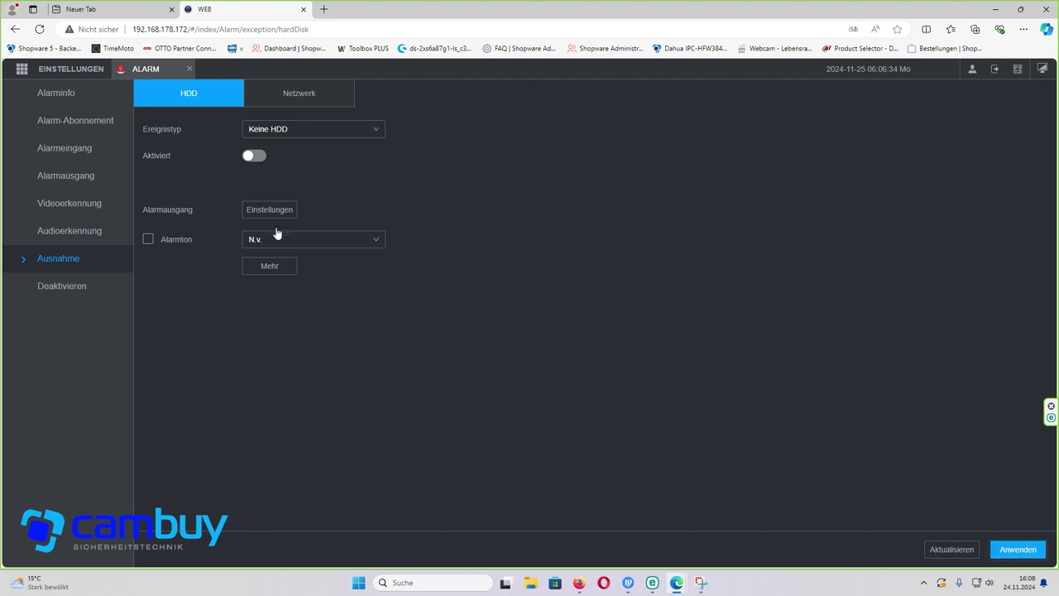
pyautogui.click(301, 133)
pyautogui.click(296, 168)
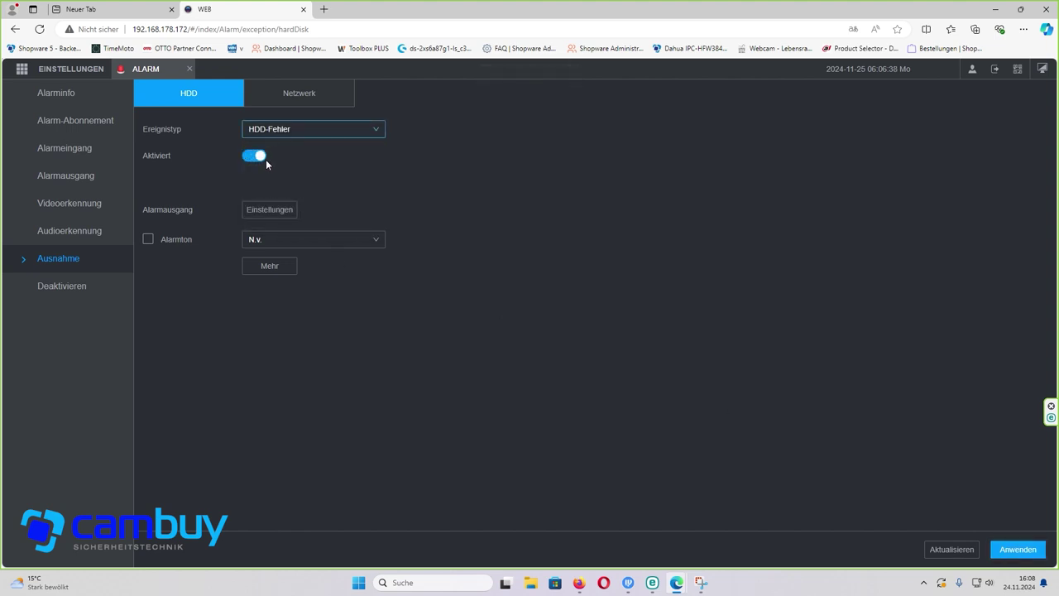
pyautogui.click(261, 158)
pyautogui.click(1029, 553)
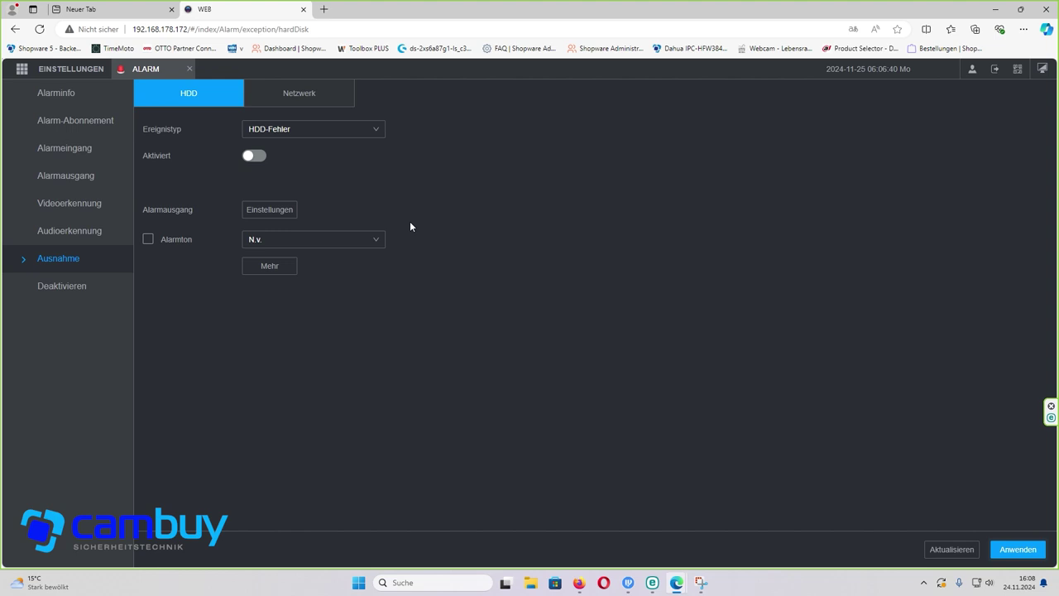
# - Disable the Speicher voll and Niedrige Speicherkapazität alarms and save
pyautogui.click(251, 133)
pyautogui.click(262, 187)
pyautogui.click(262, 158)
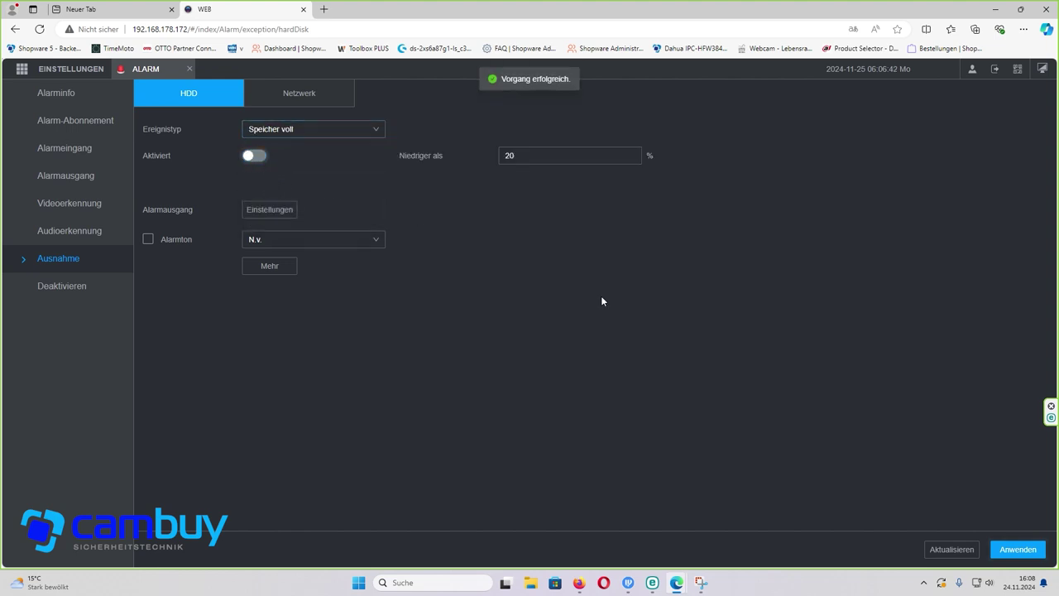
pyautogui.click(256, 131)
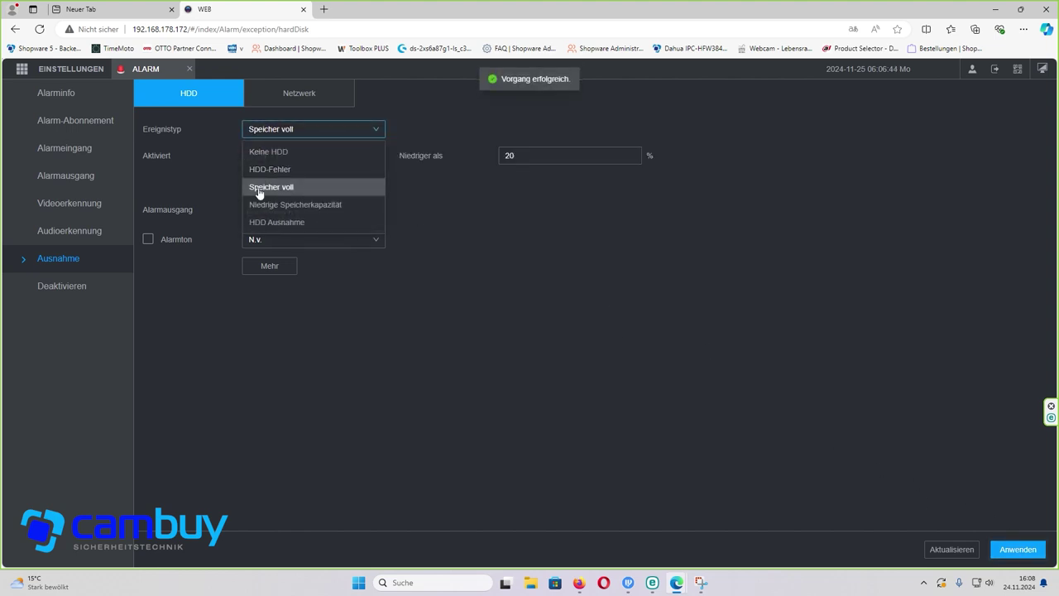
pyautogui.click(259, 204)
pyautogui.click(254, 156)
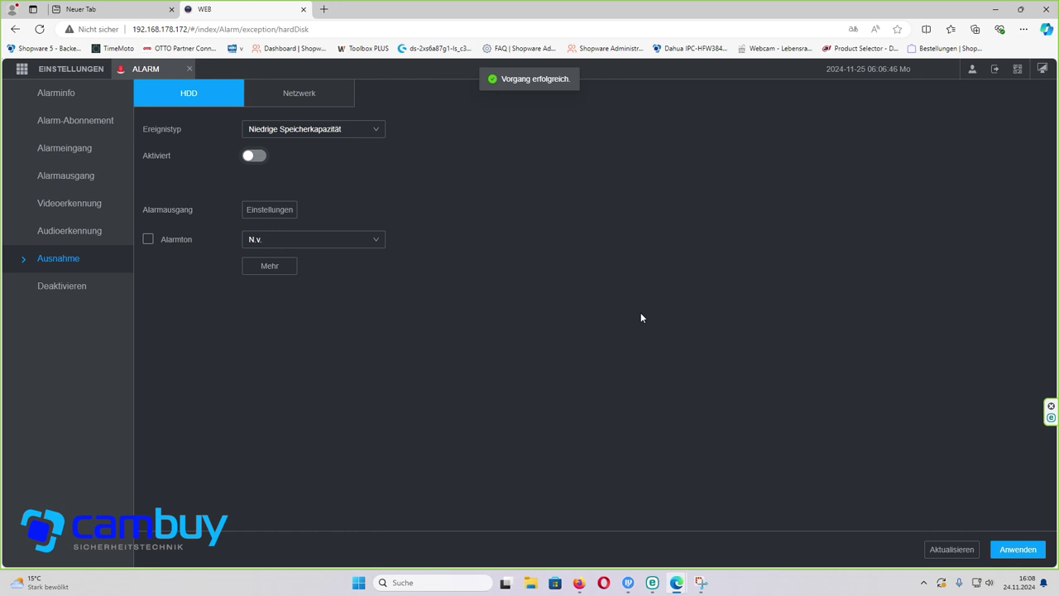
pyautogui.click(1018, 550)
# - Disable and save the HDD Ausnahme alarm, recheck HDD-Fehler, and close the ALARM tab
pyautogui.click(328, 129)
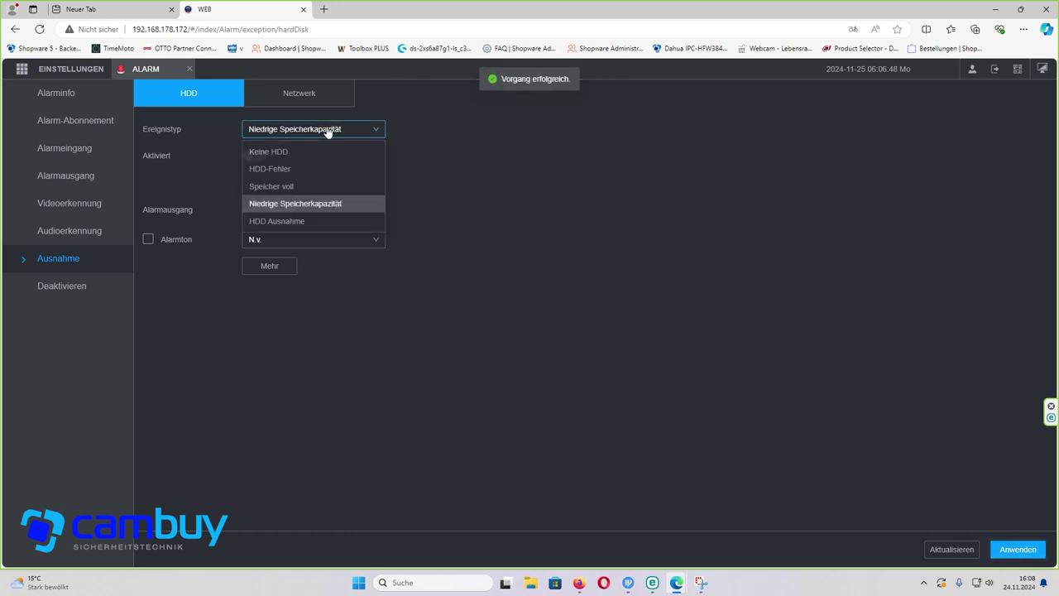
pyautogui.click(278, 222)
pyautogui.click(257, 160)
pyautogui.click(1018, 550)
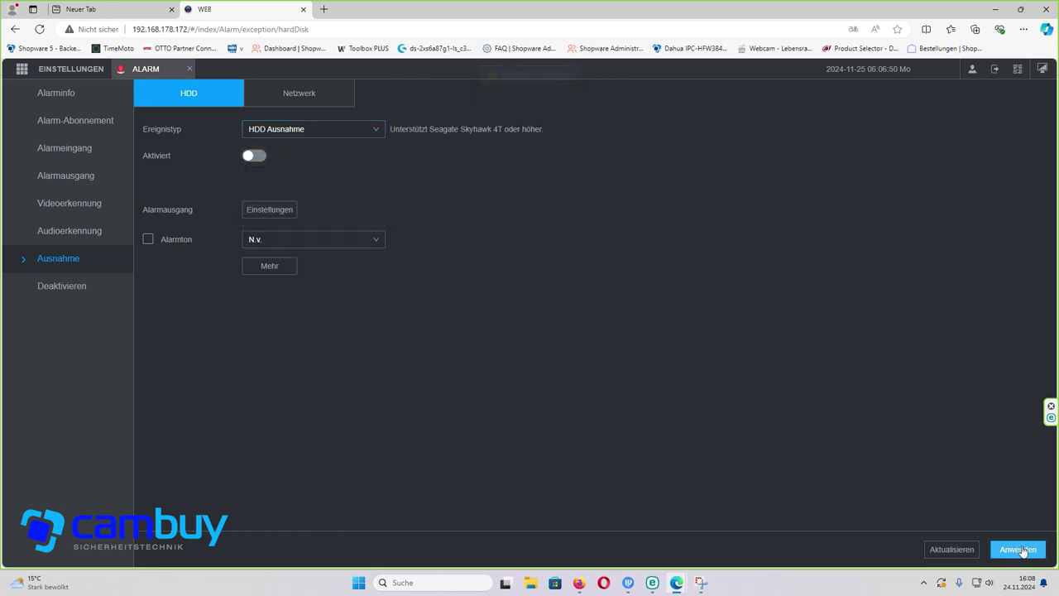
pyautogui.click(337, 137)
pyautogui.click(302, 167)
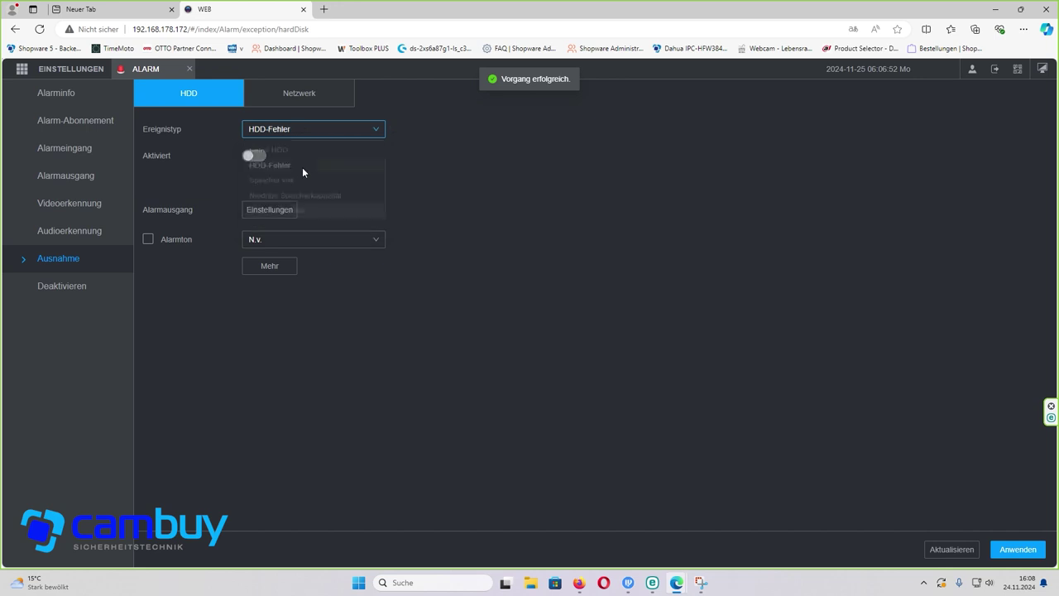
pyautogui.click(191, 70)
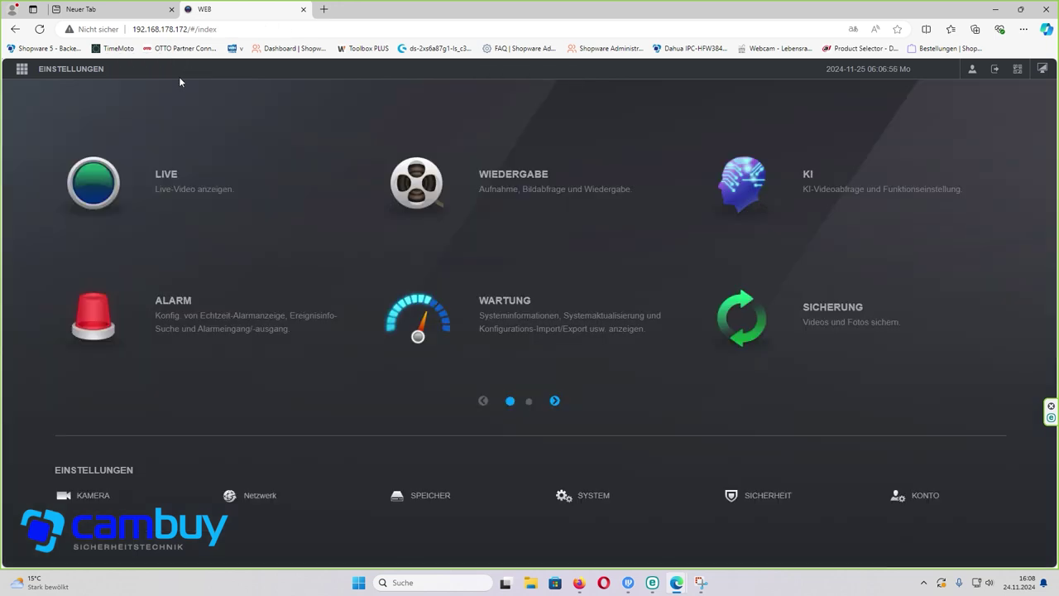
# - Add camera 7H07242PAGEECE8 at 192.168.178.170 from the KAMERA camera list
pyautogui.click(75, 74)
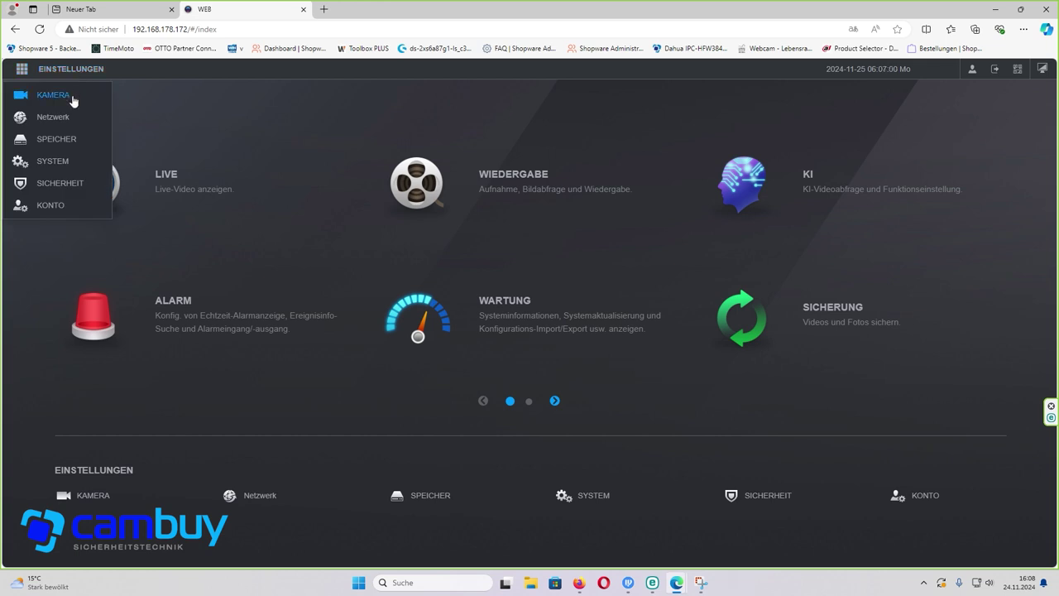
pyautogui.click(73, 100)
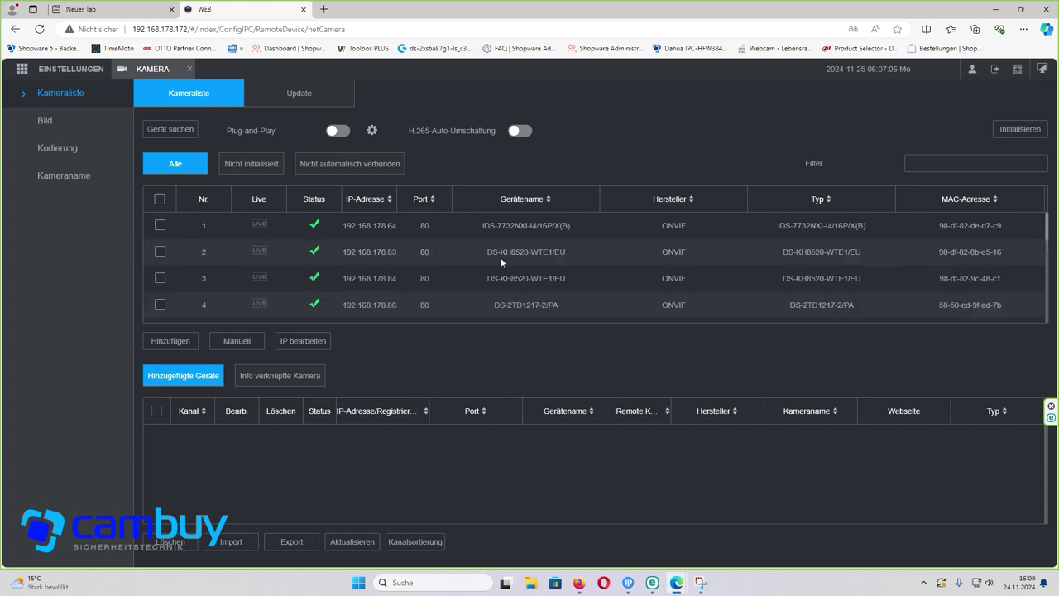
pyautogui.scroll(-5, 646, 264)
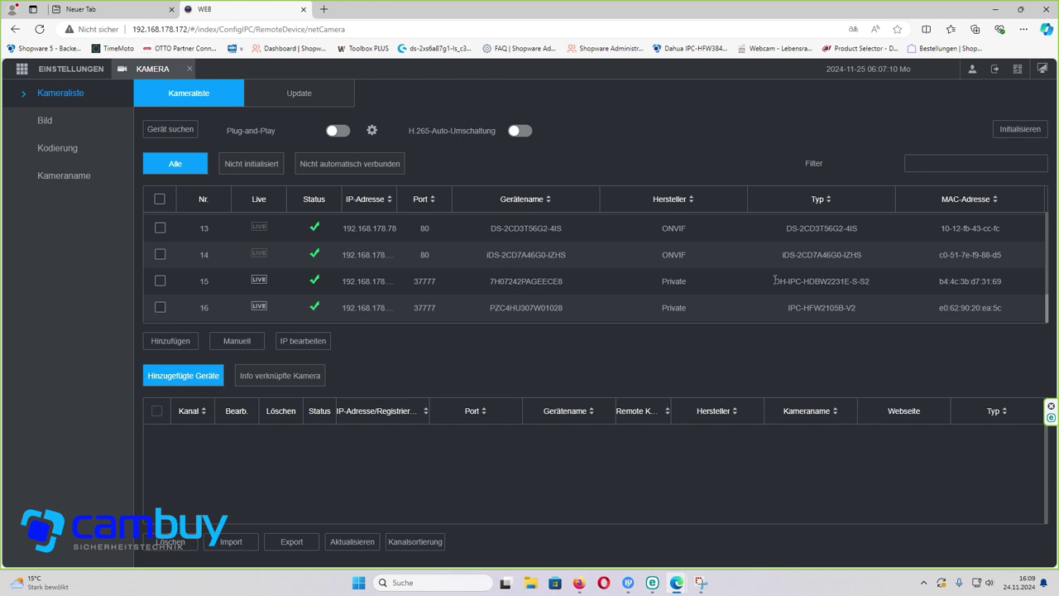
pyautogui.click(161, 282)
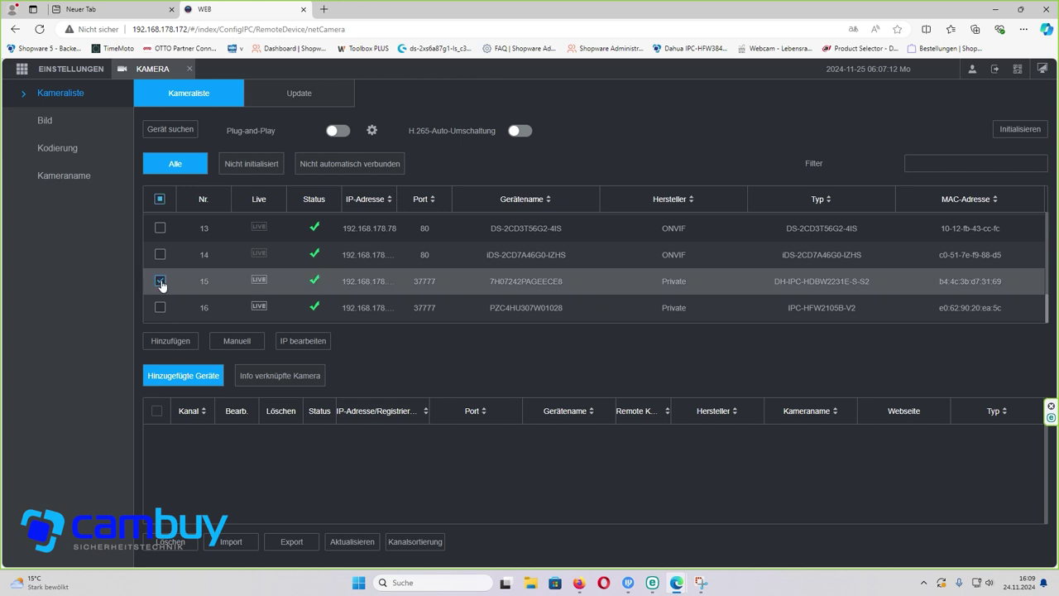
pyautogui.click(173, 341)
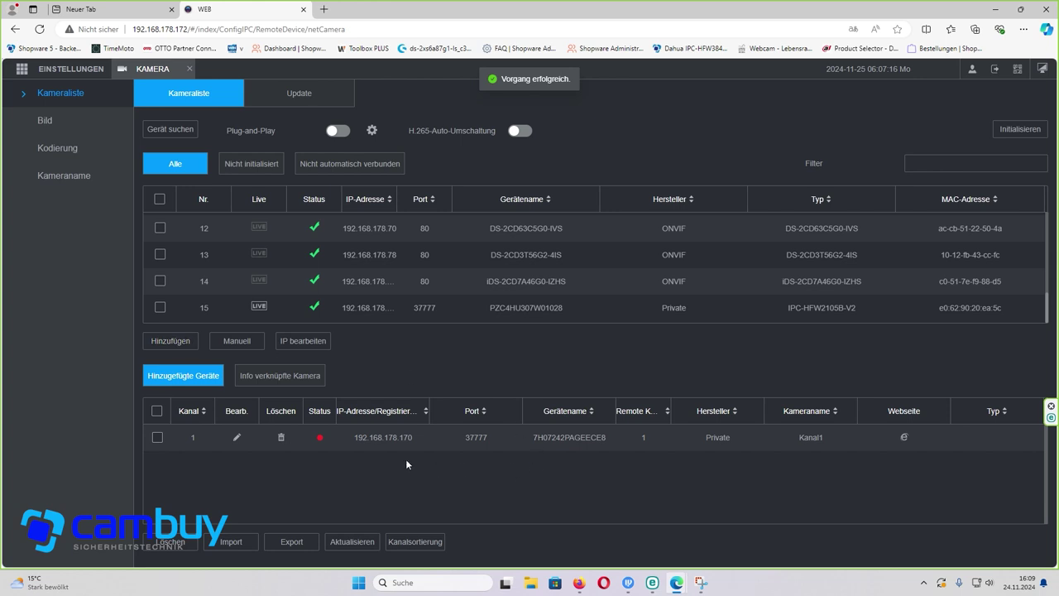
# - Enter the camera's login password, refresh to verify it connects, and close KAMERA
pyautogui.moveTo(319, 441)
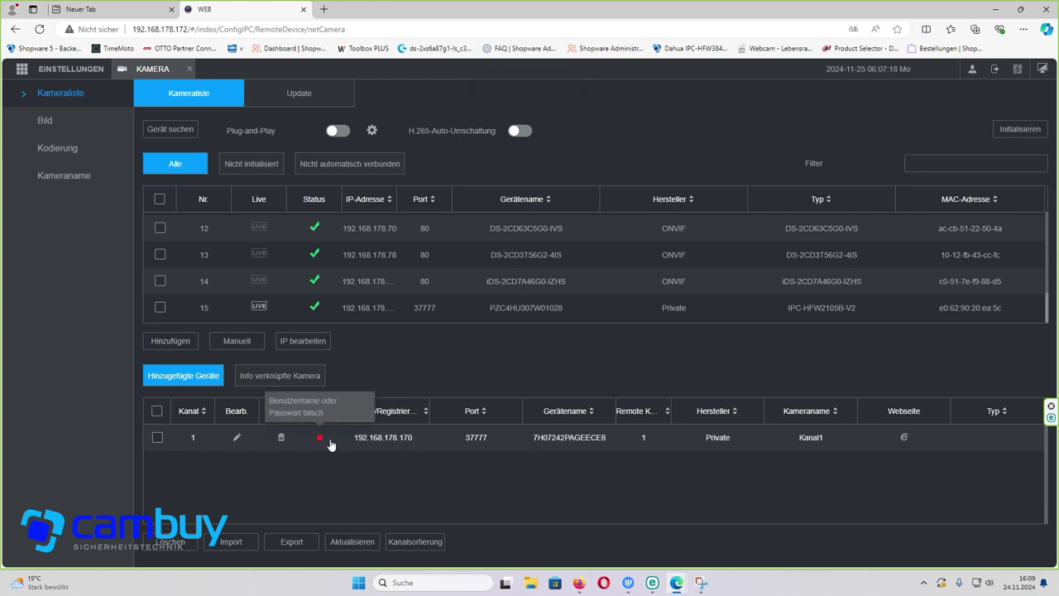
pyautogui.click(237, 437)
pyautogui.click(373, 313)
pyautogui.hotkey('ctrl', 'a')
pyautogui.press('BackSpace')
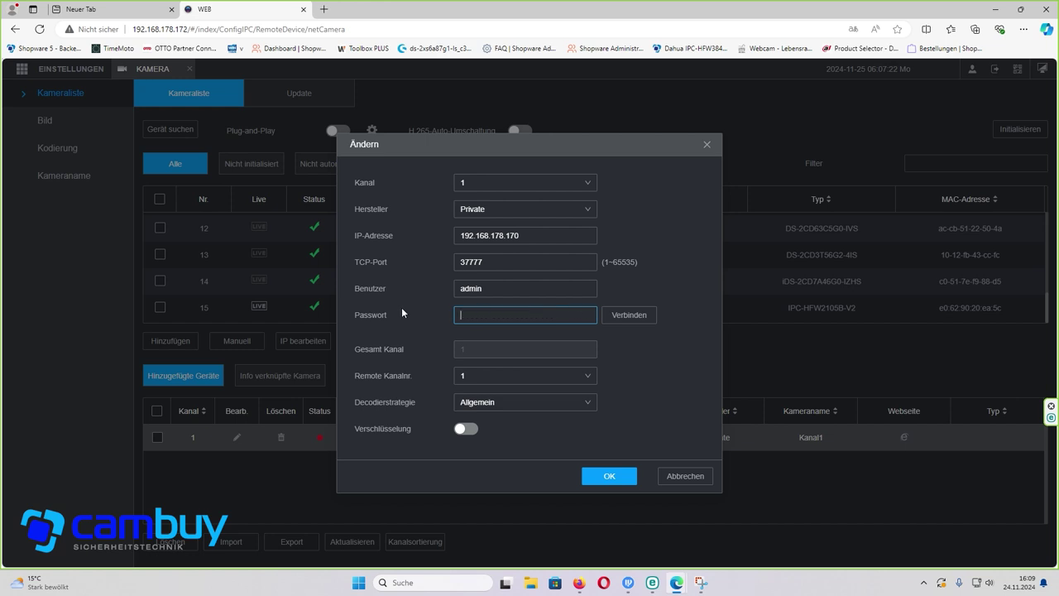
pyautogui.write('*********')
pyautogui.click(592, 480)
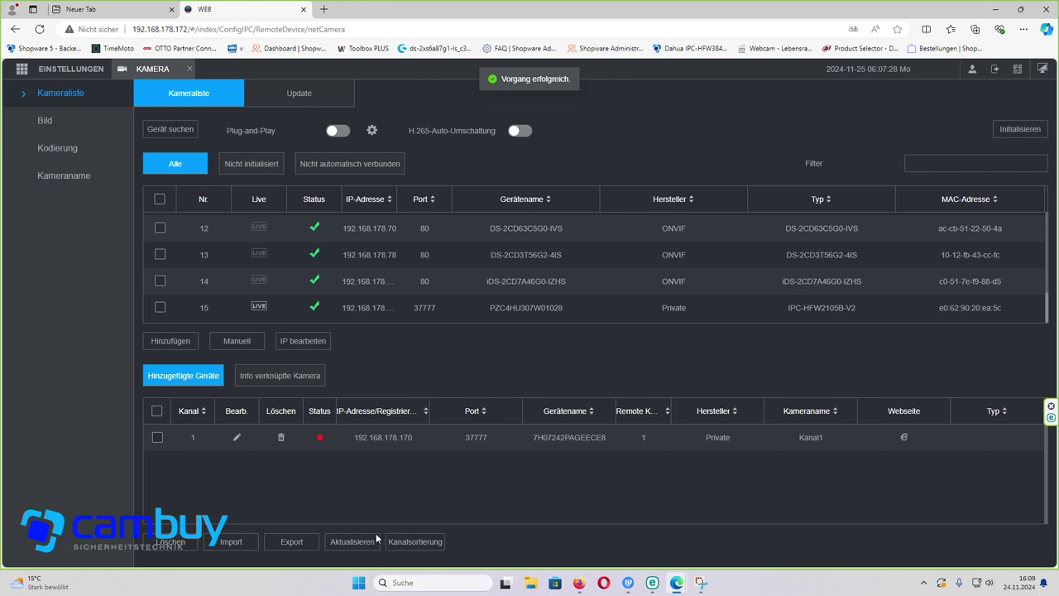
pyautogui.click(347, 550)
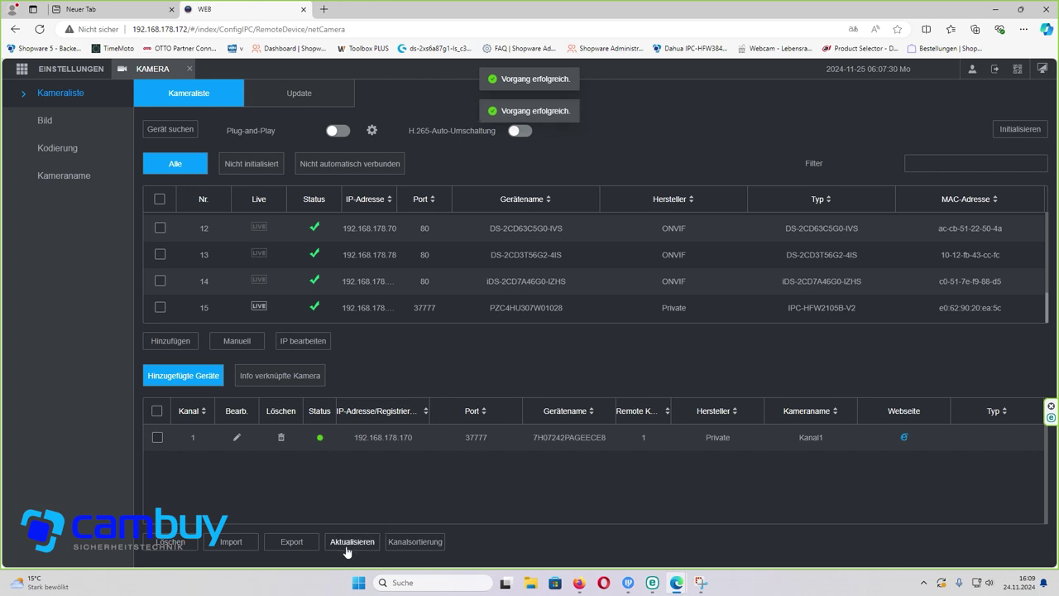
pyautogui.click(189, 70)
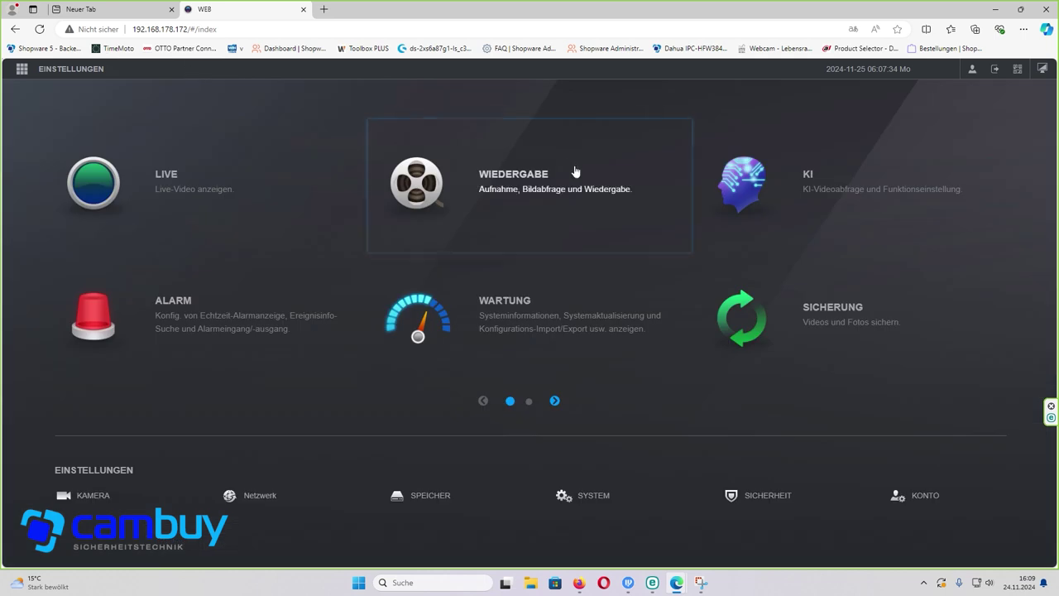
pyautogui.click(206, 182)
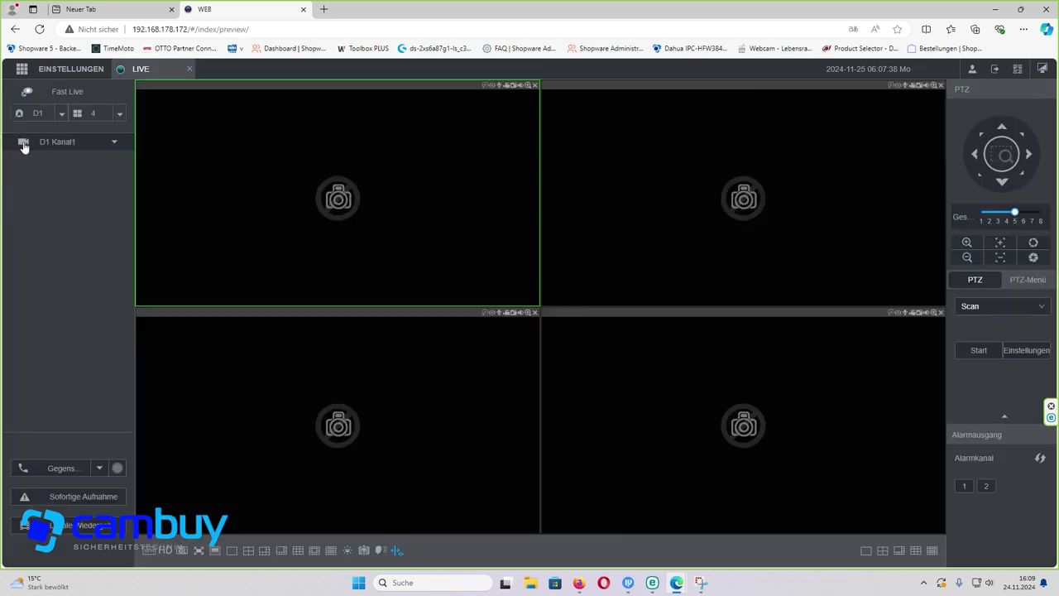
pyautogui.click(23, 144)
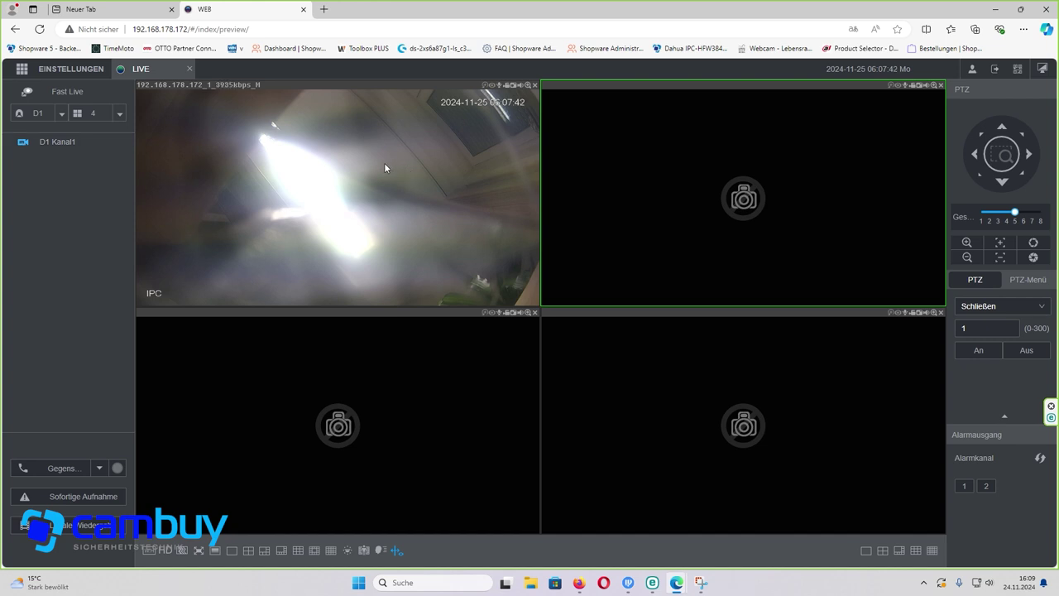
pyautogui.click(189, 71)
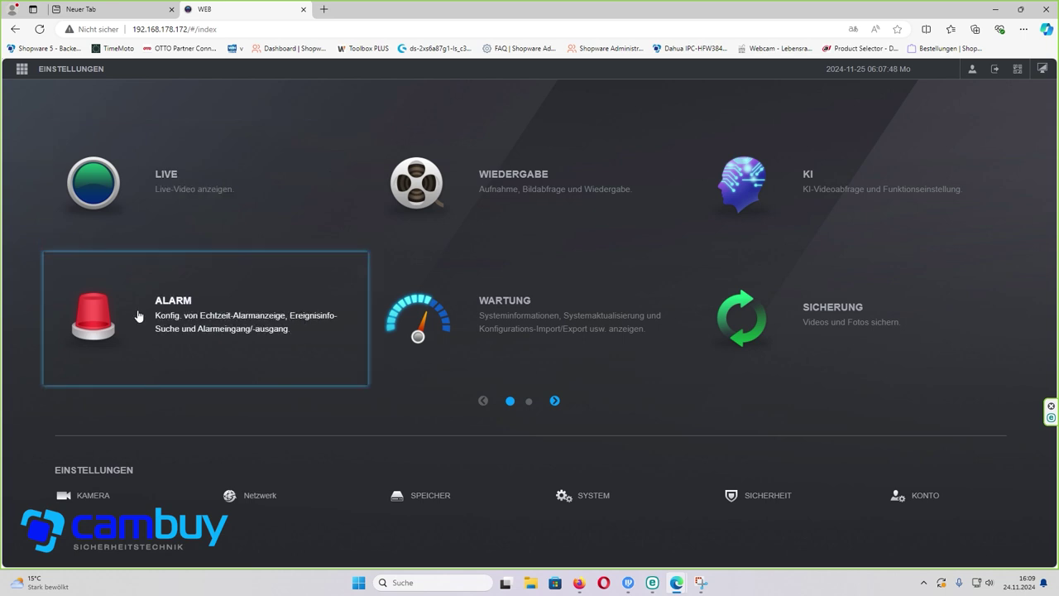
# - Turn on motion detection for Kanal 1 under ALARM > Videoerkennung
pyautogui.click(165, 310)
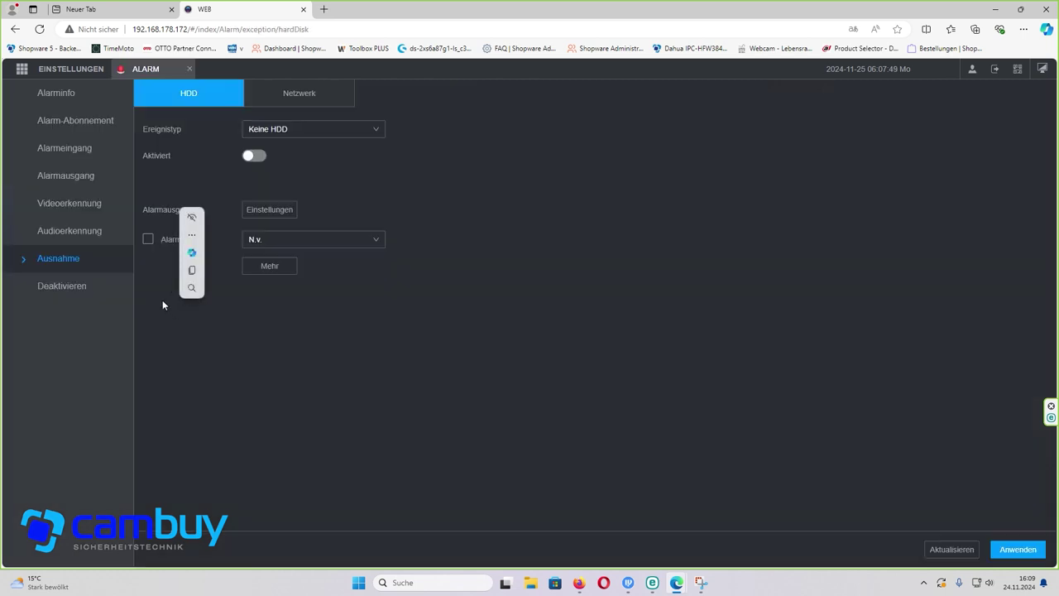
pyautogui.click(74, 211)
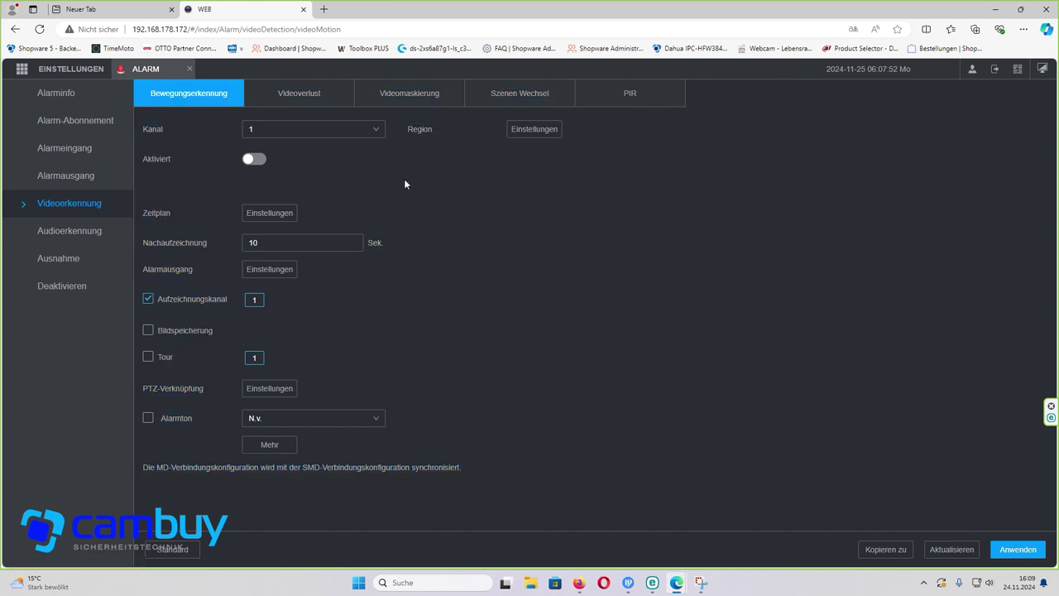
pyautogui.click(355, 132)
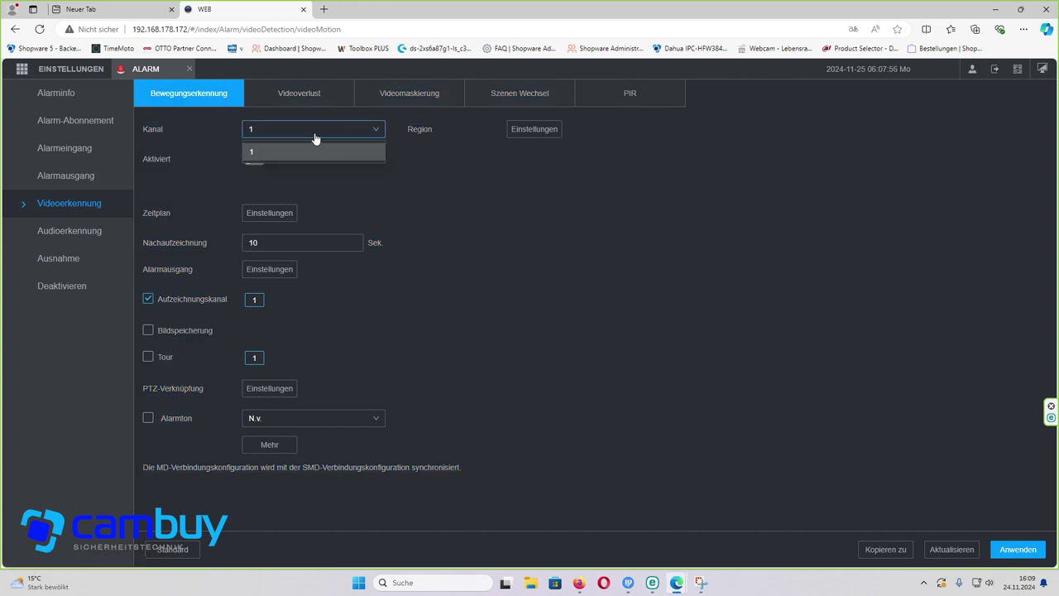
pyautogui.click(315, 194)
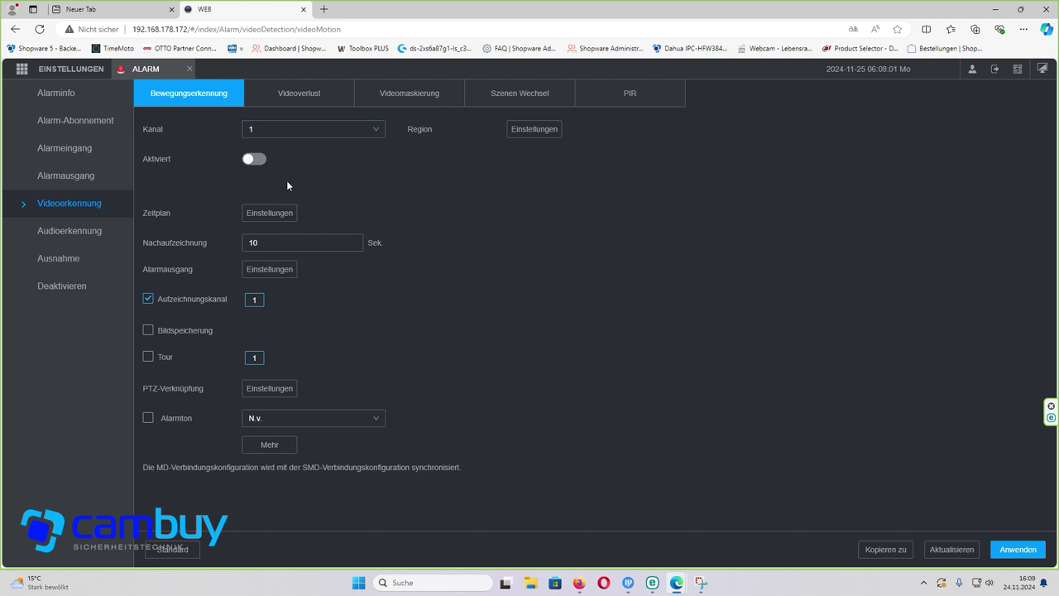
pyautogui.click(252, 161)
# - Mark the whole image grid as the detection region, set sensitivity to 63, and confirm
pyautogui.click(516, 131)
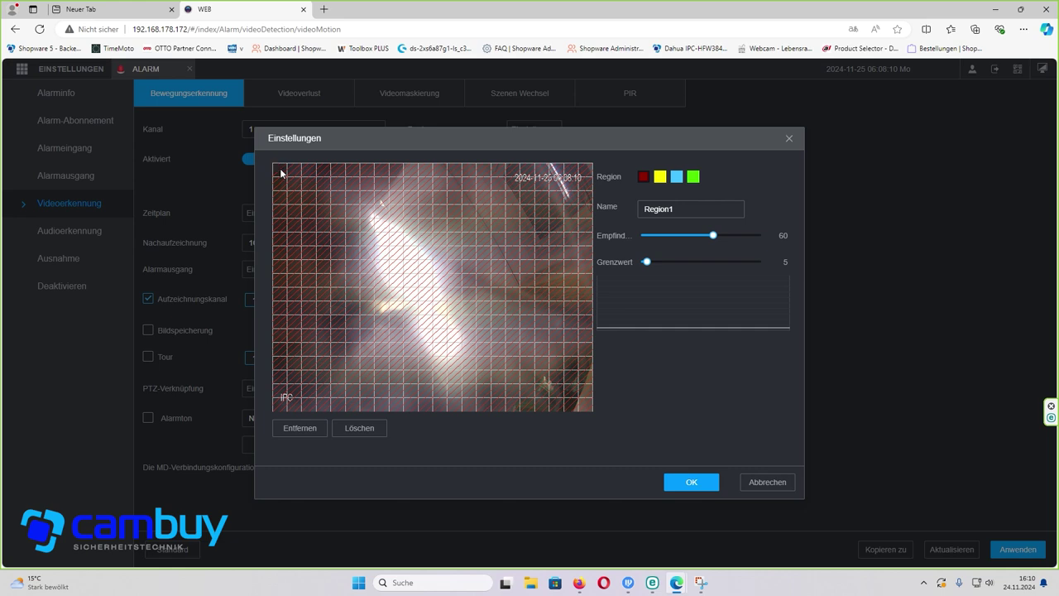
pyautogui.moveTo(281, 173); pyautogui.dragTo(577, 309)
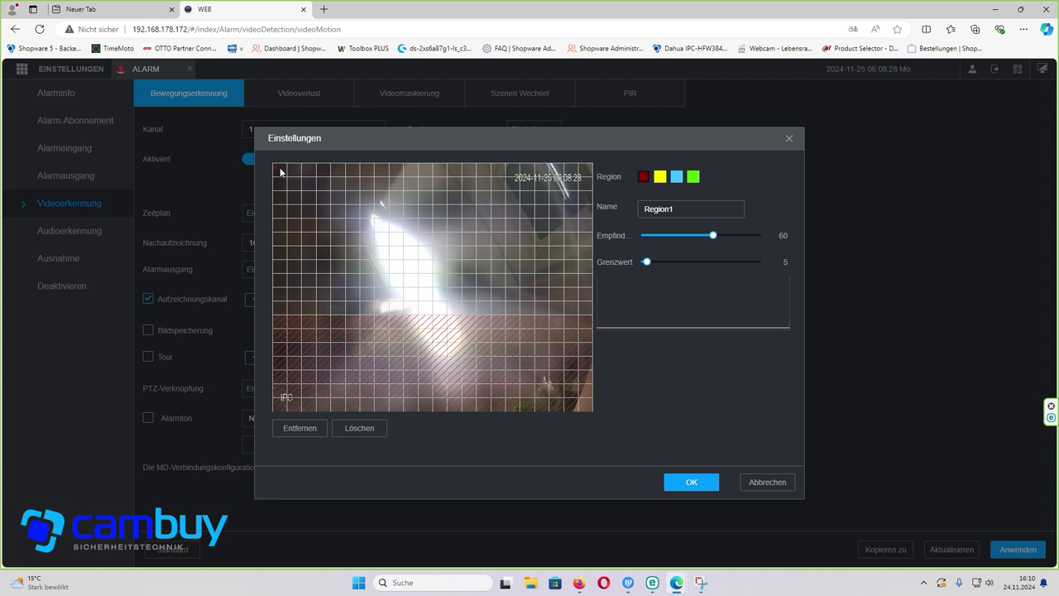
pyautogui.moveTo(279, 167)
pyautogui.mouseDown()
pyautogui.moveTo(553, 277)
pyautogui.moveTo(598, 309)
pyautogui.mouseUp()
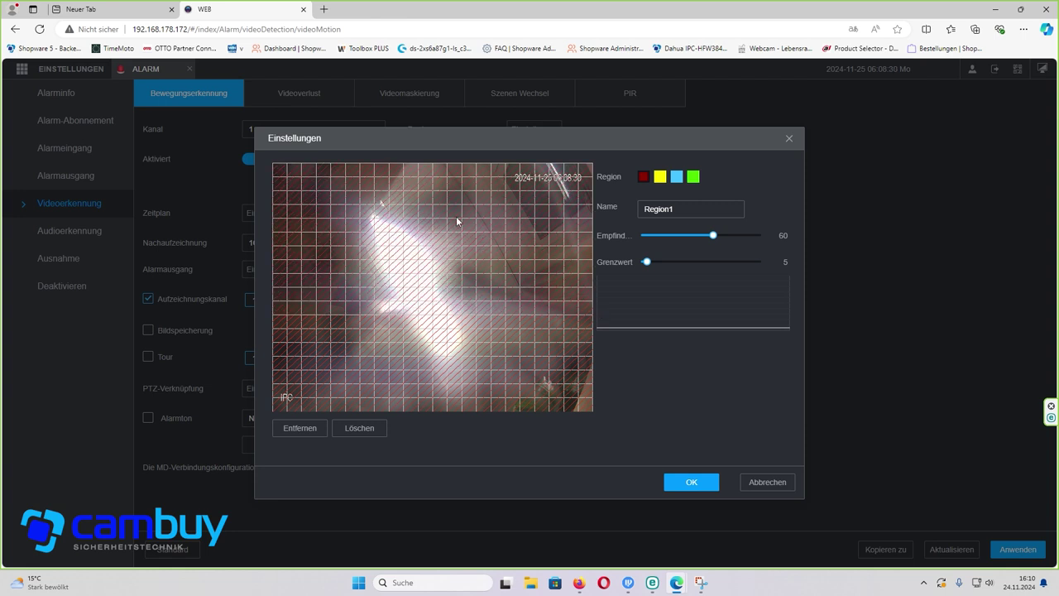
pyautogui.moveTo(276, 168)
pyautogui.mouseDown()
pyautogui.moveTo(576, 212)
pyautogui.moveTo(585, 229)
pyautogui.mouseUp()
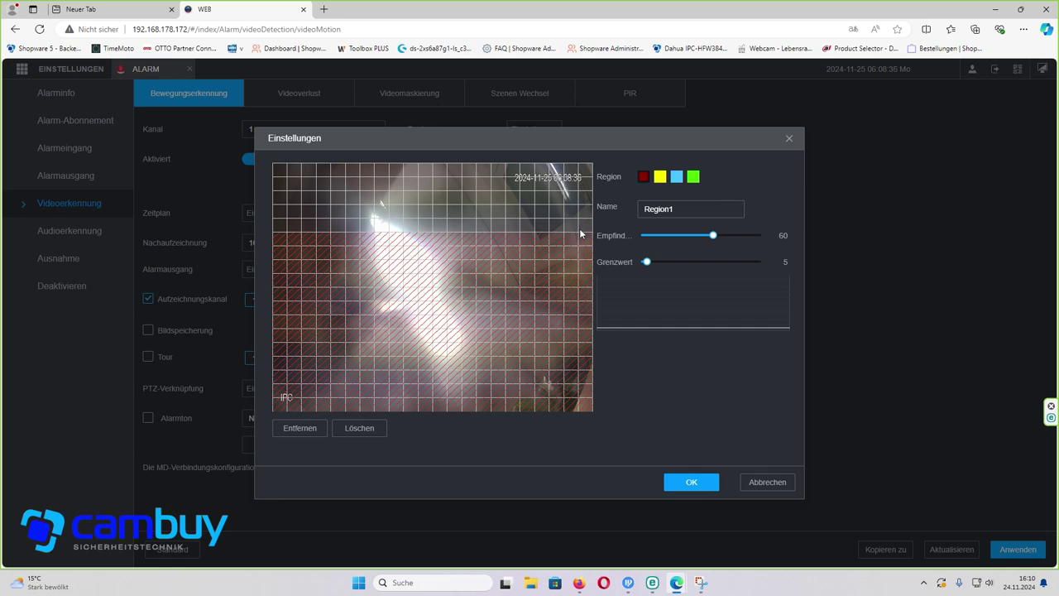
pyautogui.moveTo(580, 229)
pyautogui.mouseDown()
pyautogui.moveTo(464, 211)
pyautogui.moveTo(297, 156)
pyautogui.mouseUp()
pyautogui.moveTo(713, 236)
pyautogui.mouseDown()
pyautogui.moveTo(659, 241)
pyautogui.moveTo(719, 240)
pyautogui.mouseUp()
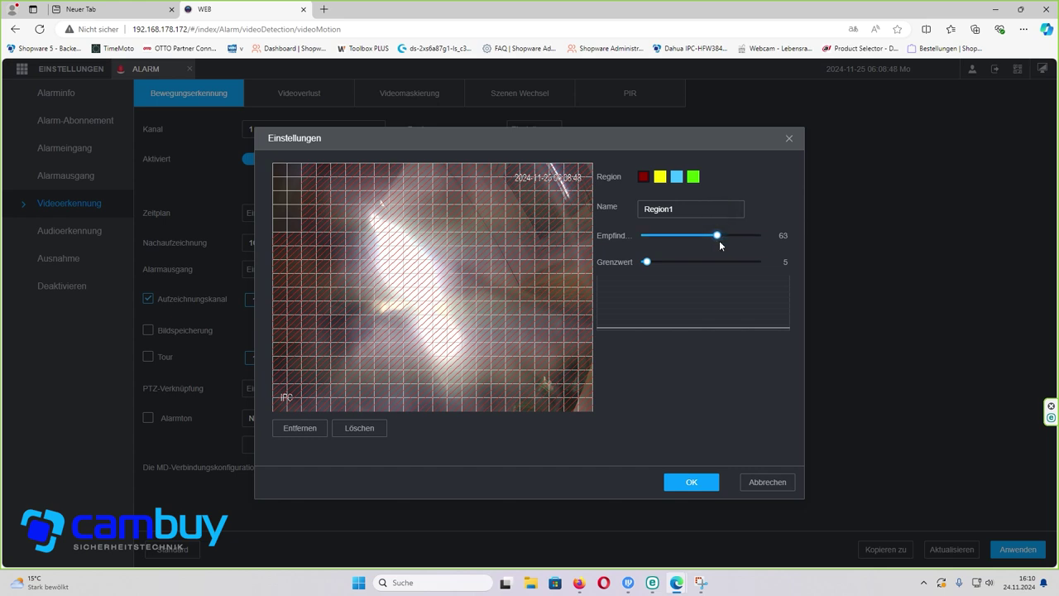
pyautogui.click(789, 140)
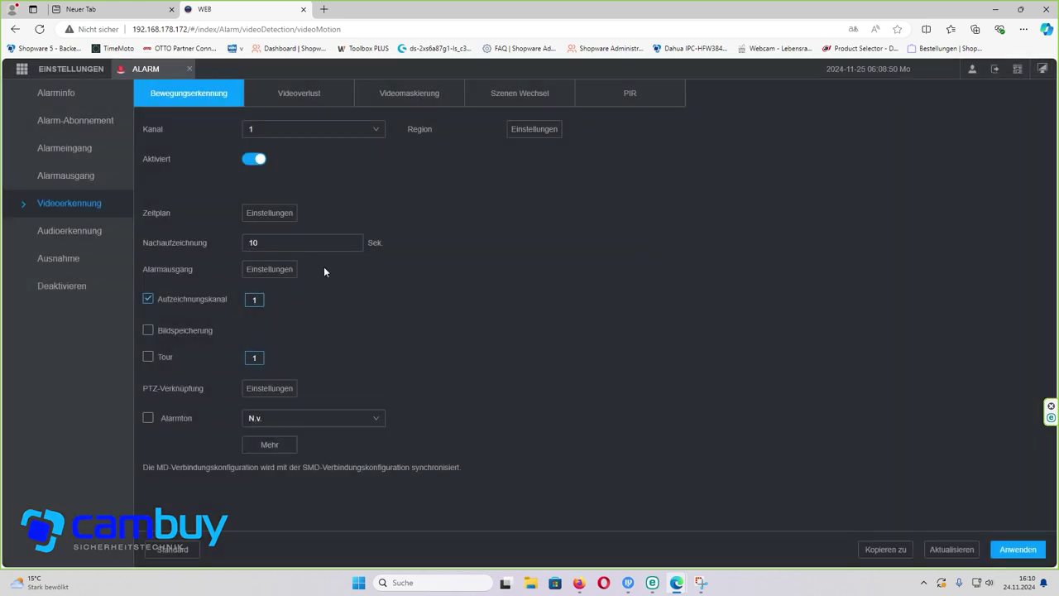
# - Add SMS and Nachricht anzeigen as motion alarm actions, then apply the motion detection settings
pyautogui.click(282, 449)
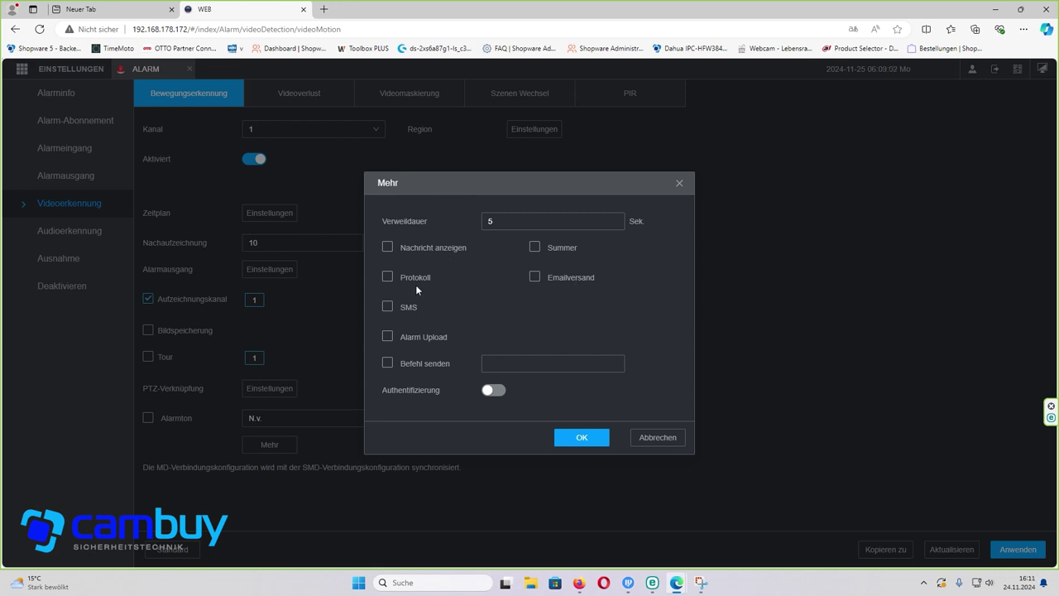
pyautogui.click(387, 306)
pyautogui.click(387, 247)
pyautogui.click(598, 436)
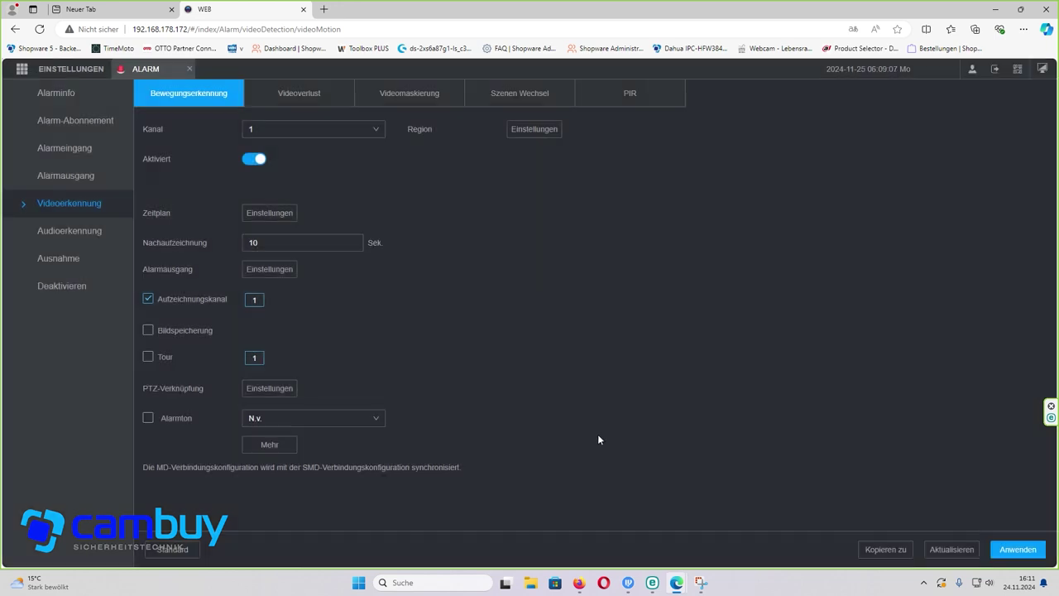
pyautogui.click(1008, 551)
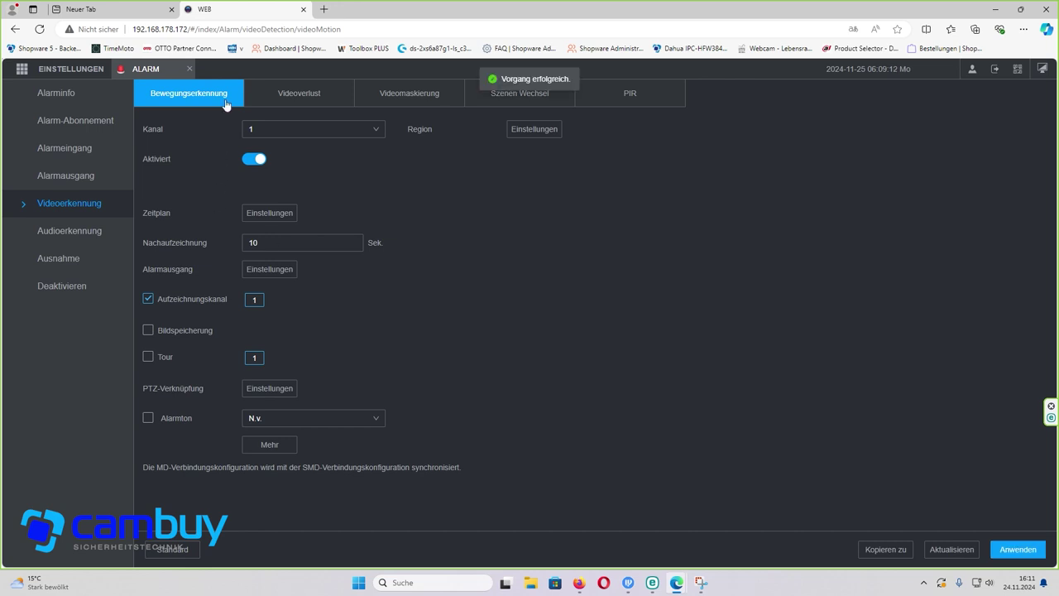
# - Open the Speicher recording schedule, clear all existing bars, and select Kanal 1
pyautogui.click(190, 69)
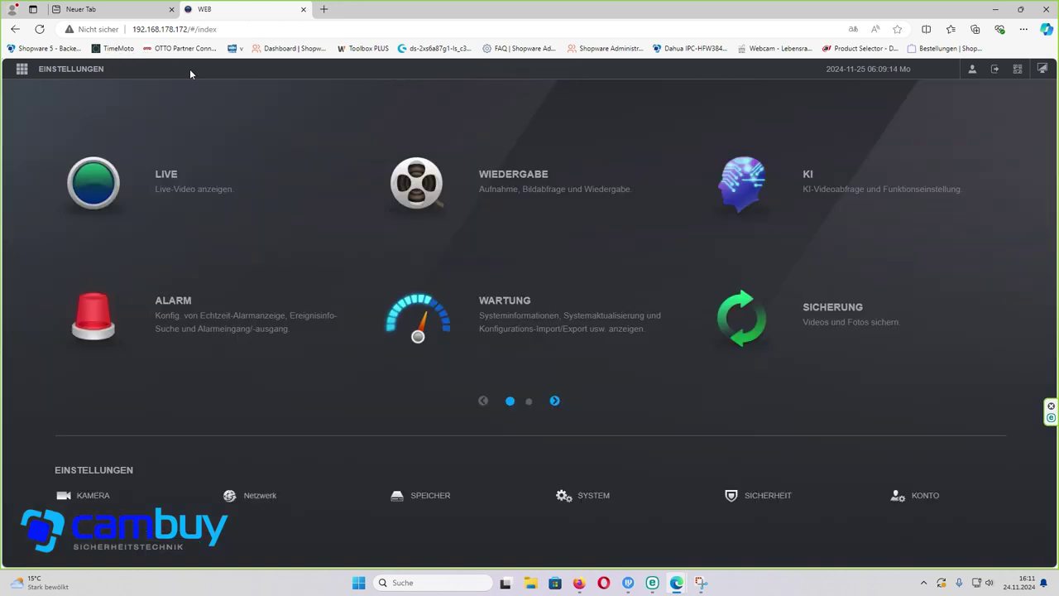
pyautogui.click(448, 496)
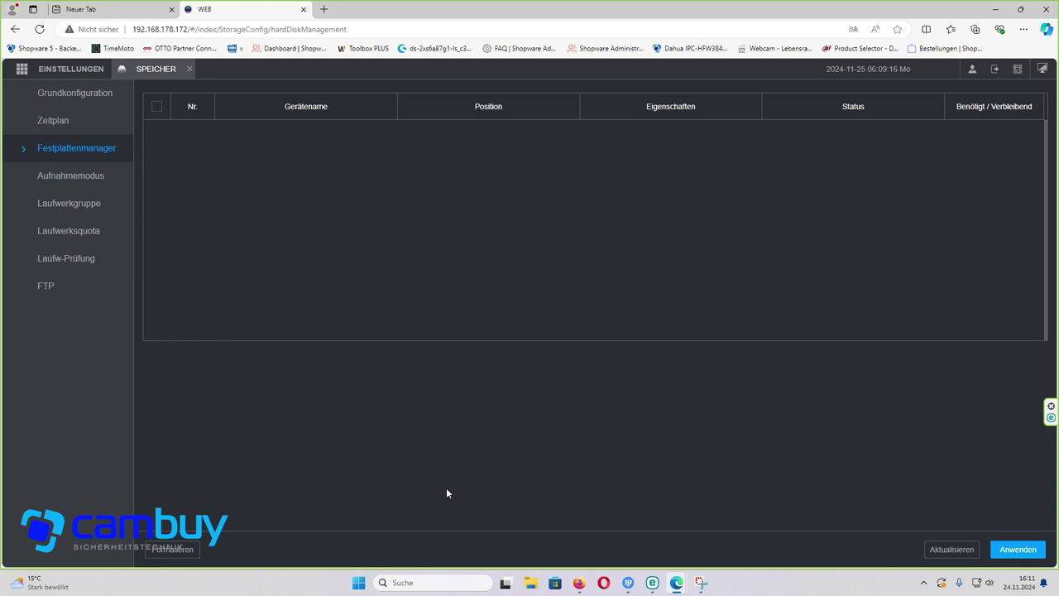
pyautogui.click(50, 122)
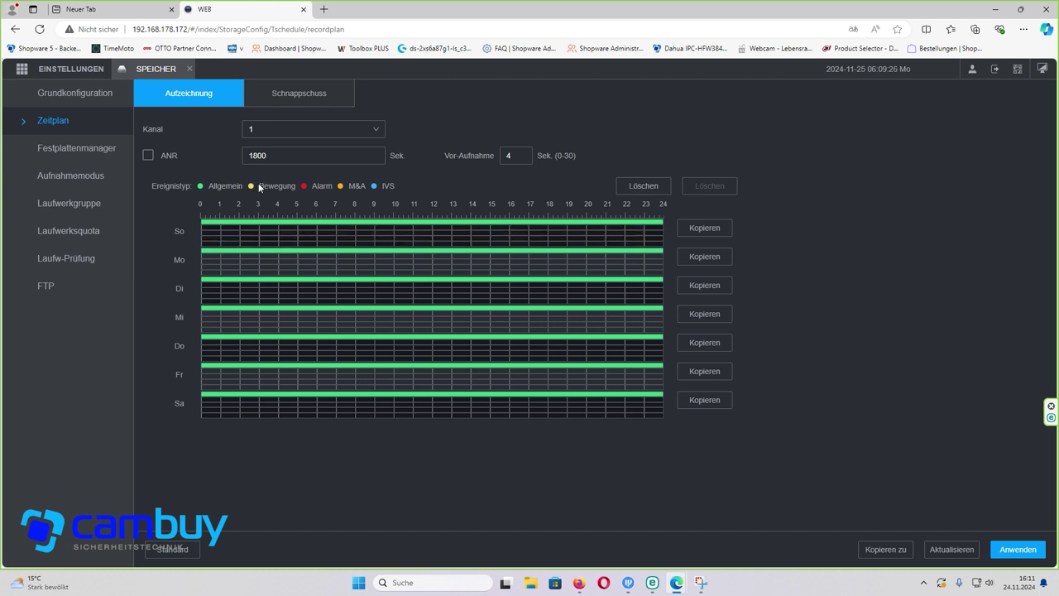
pyautogui.click(642, 185)
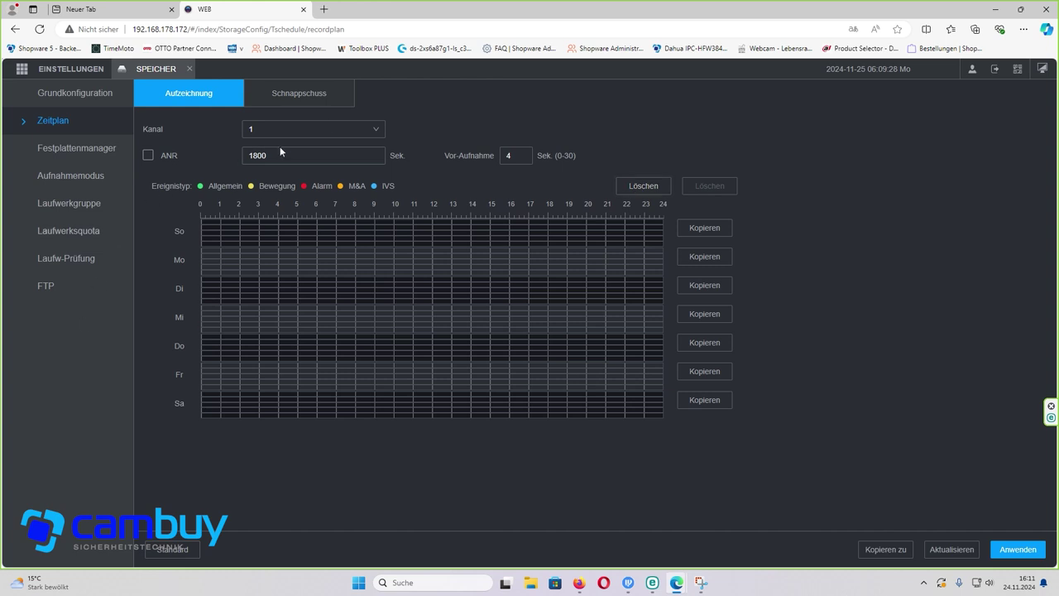
pyautogui.click(334, 134)
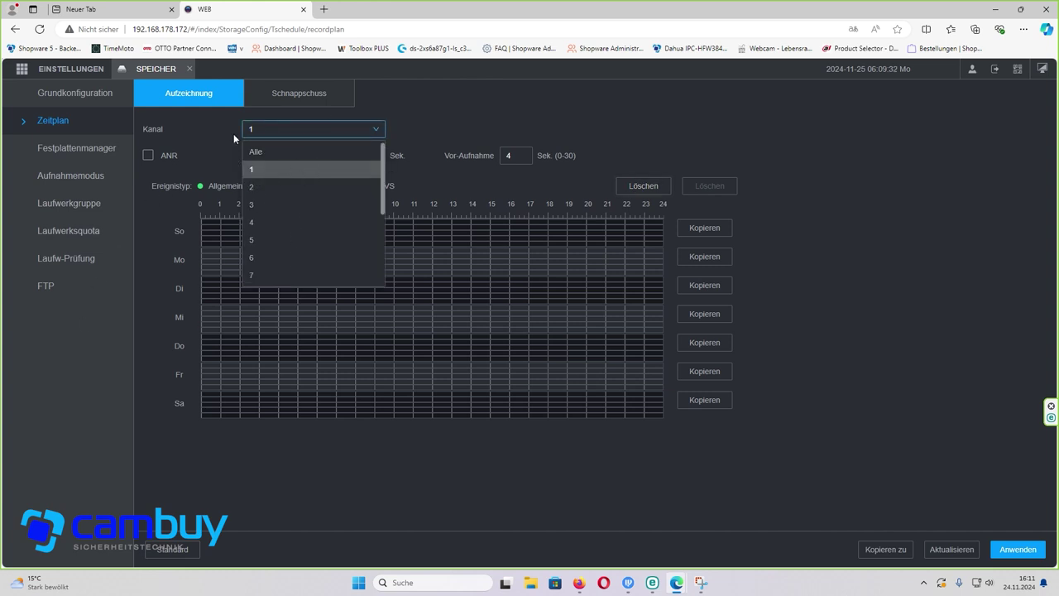
pyautogui.click(270, 171)
# - Mark Sunday's row with a 0–24 Bewegung motion recording bar
pyautogui.click(257, 229)
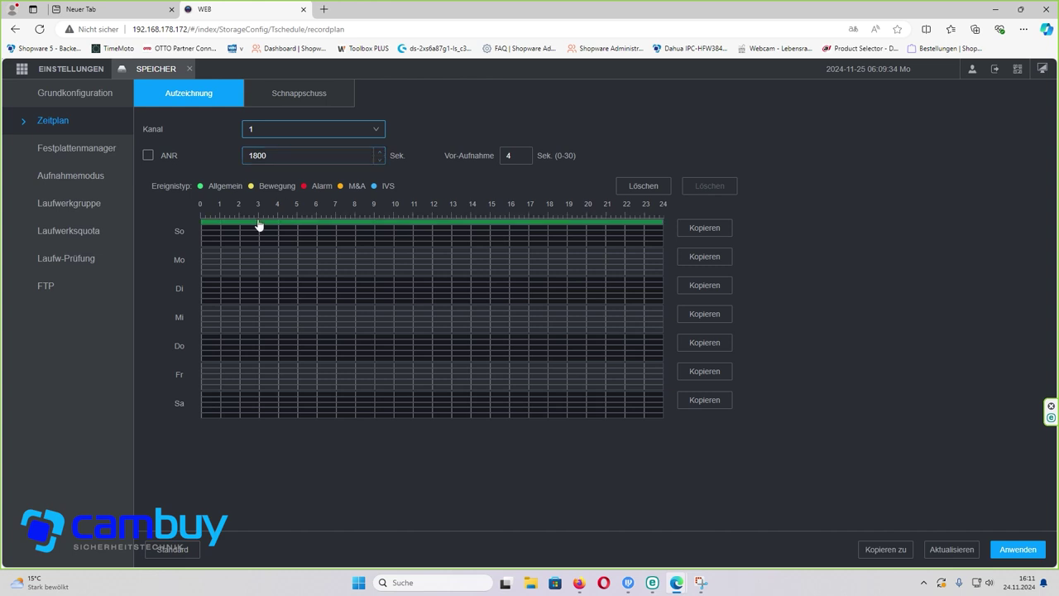
pyautogui.moveTo(204, 232); pyautogui.dragTo(676, 234)
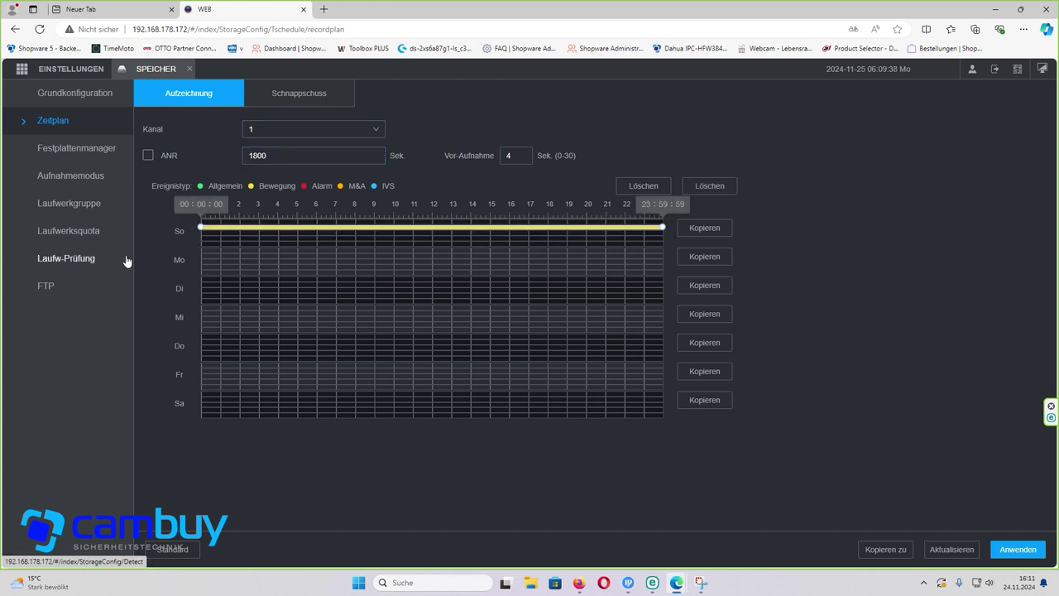
pyautogui.moveTo(208, 229)
pyautogui.mouseDown()
pyautogui.moveTo(317, 240)
pyautogui.moveTo(199, 238)
pyautogui.mouseUp()
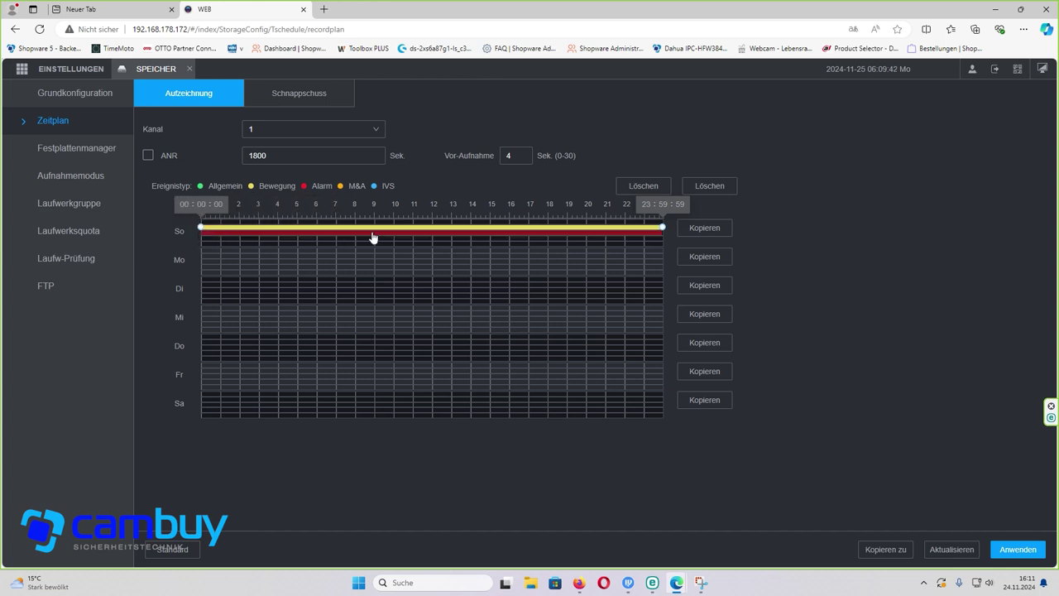
pyautogui.moveTo(420, 237)
pyautogui.mouseDown()
pyautogui.moveTo(610, 244)
pyautogui.moveTo(202, 240)
pyautogui.mouseUp()
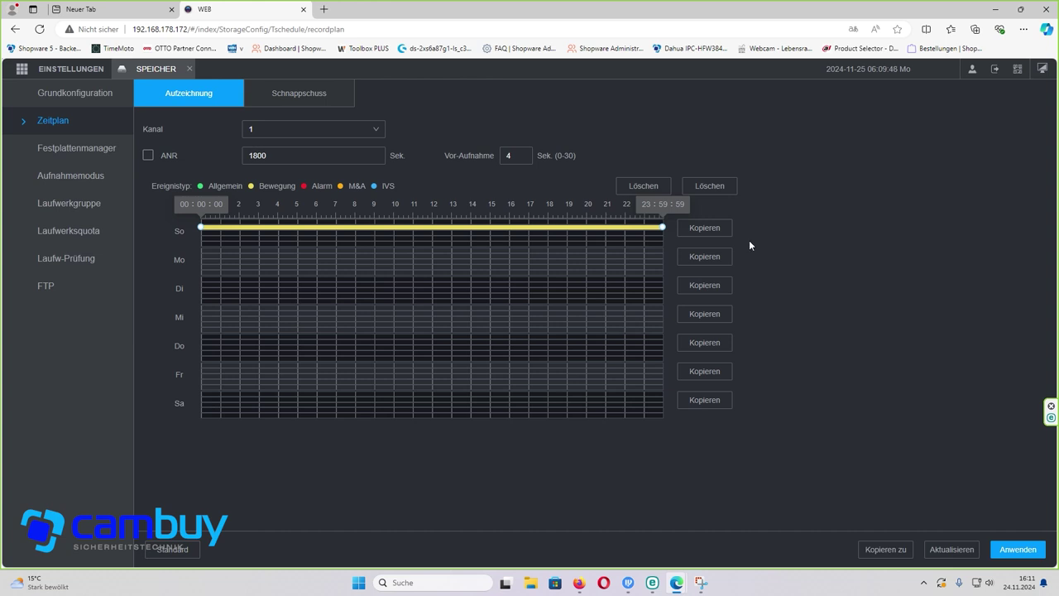
# - Copy Sunday's schedule to all days, apply it, and return to the main menu
pyautogui.click(716, 231)
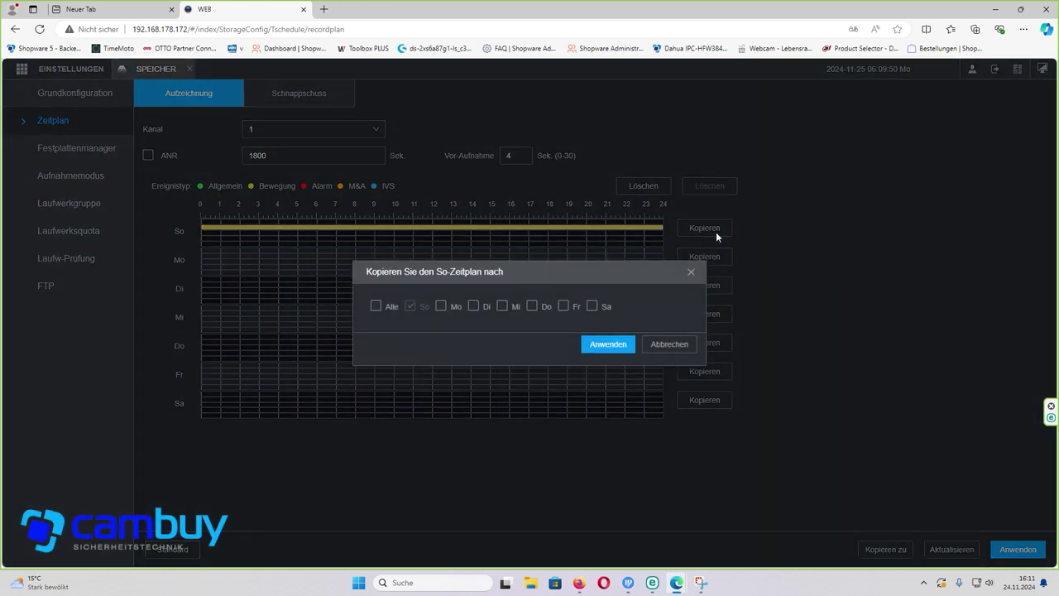
pyautogui.click(376, 306)
pyautogui.click(615, 346)
pyautogui.click(1016, 553)
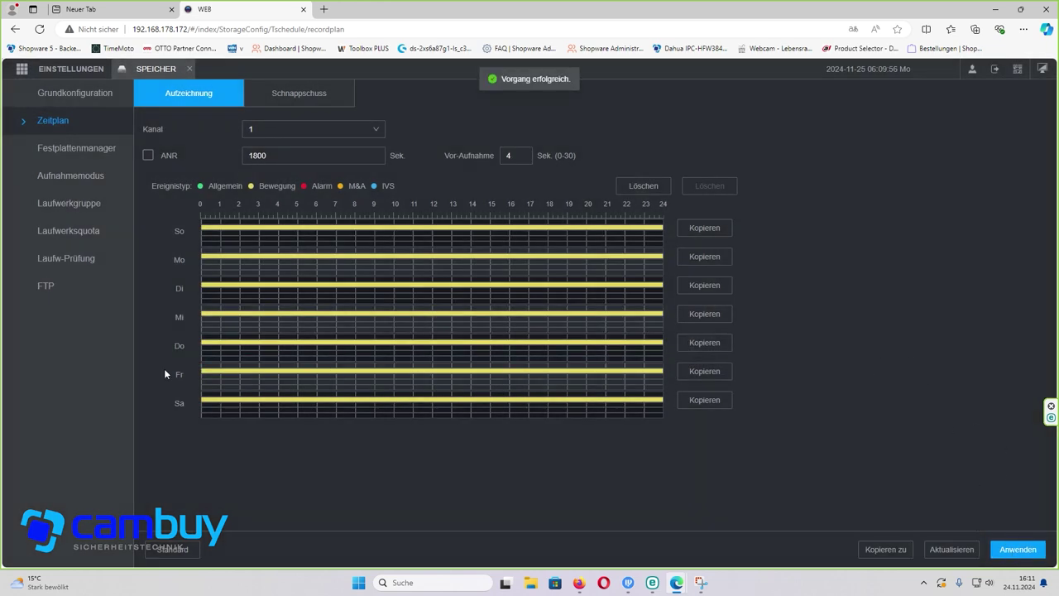
pyautogui.click(189, 70)
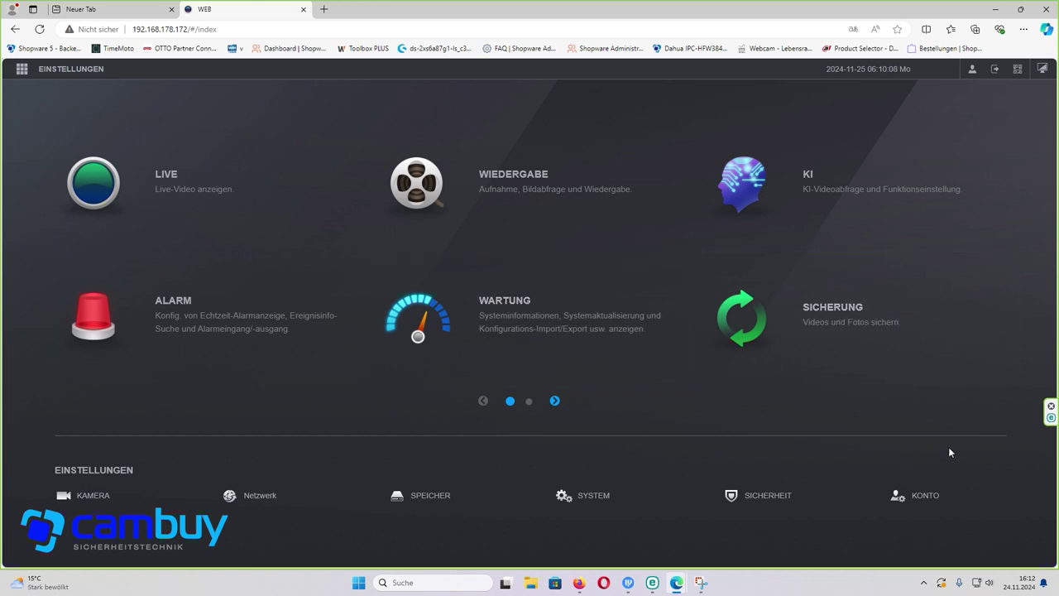
# - Run Manuell Prüfen under Wartung > Update, finding firmware 4.005.0000001.0.R.240716 available
pyautogui.click(491, 325)
pyautogui.click(56, 237)
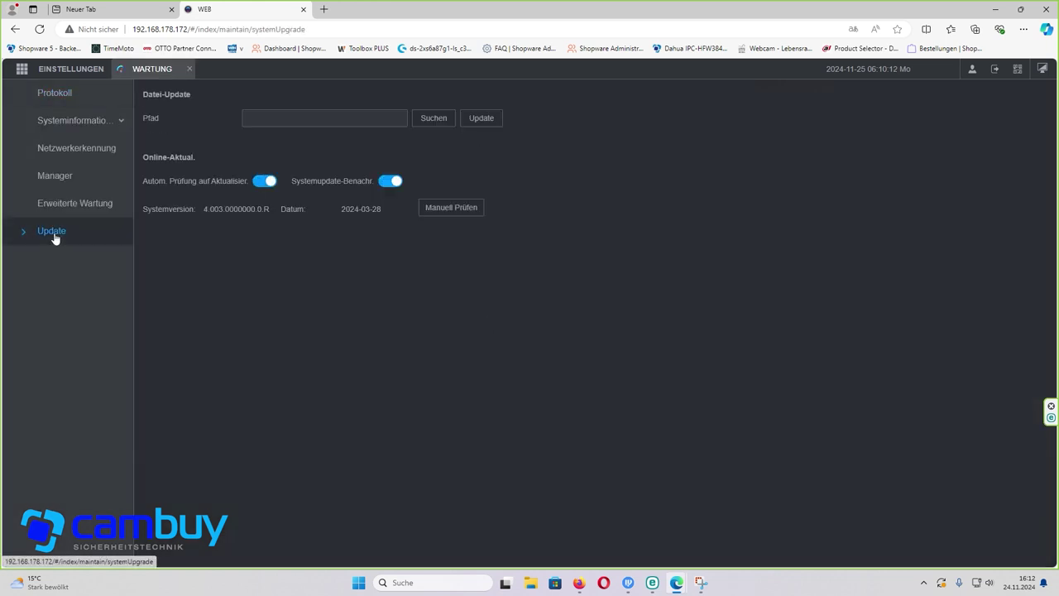
pyautogui.click(445, 212)
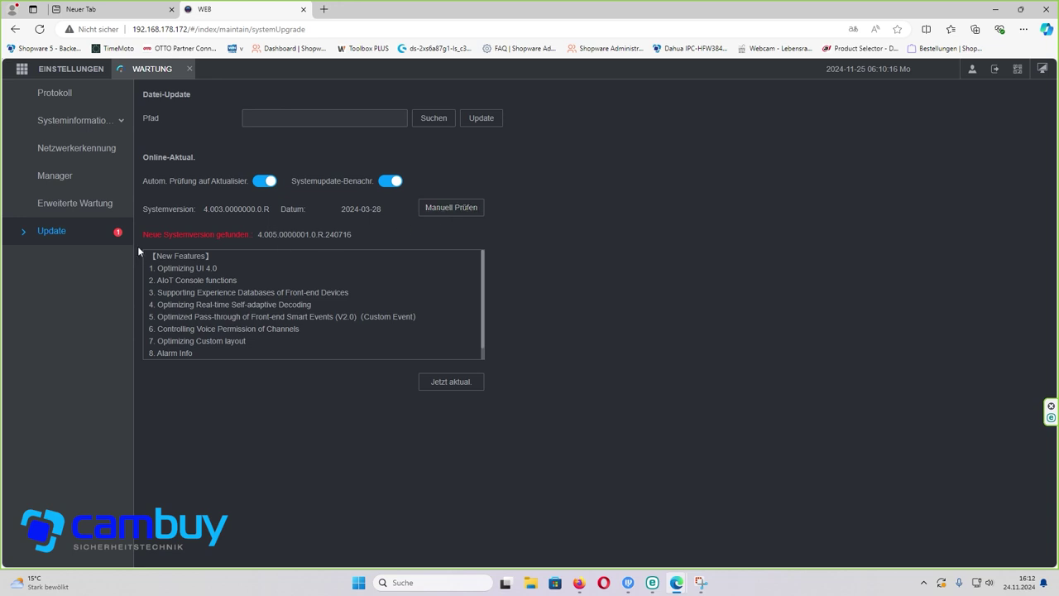
pyautogui.moveTo(144, 236); pyautogui.dragTo(249, 235)
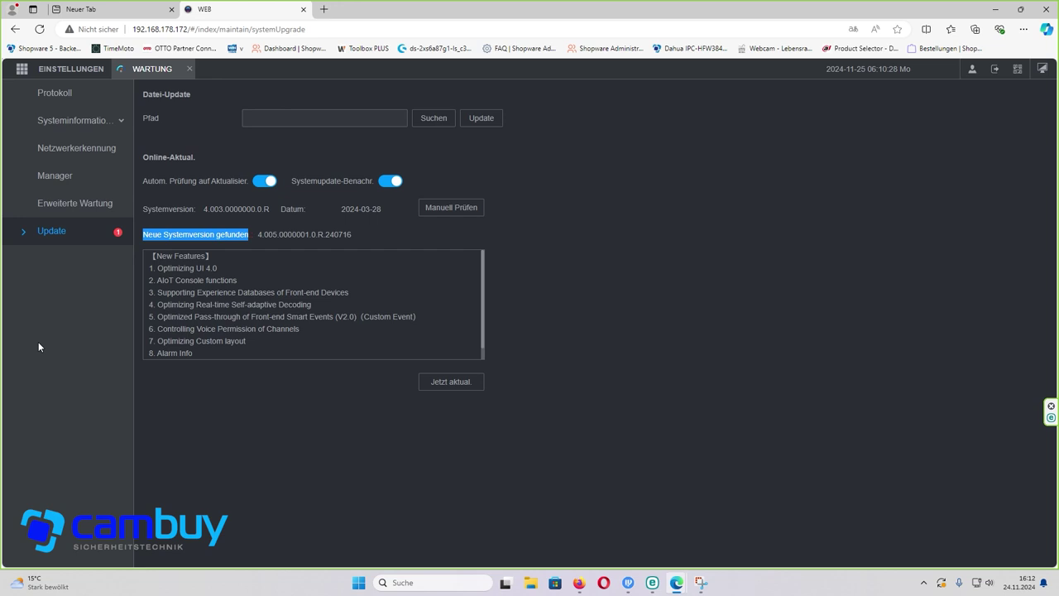
pyautogui.click(189, 69)
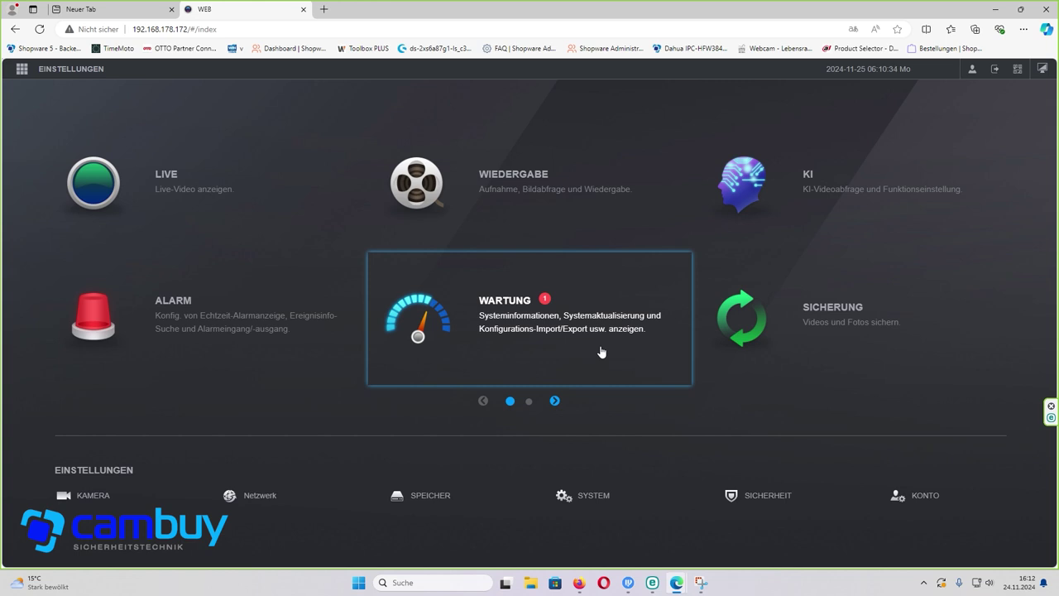
pyautogui.click(499, 204)
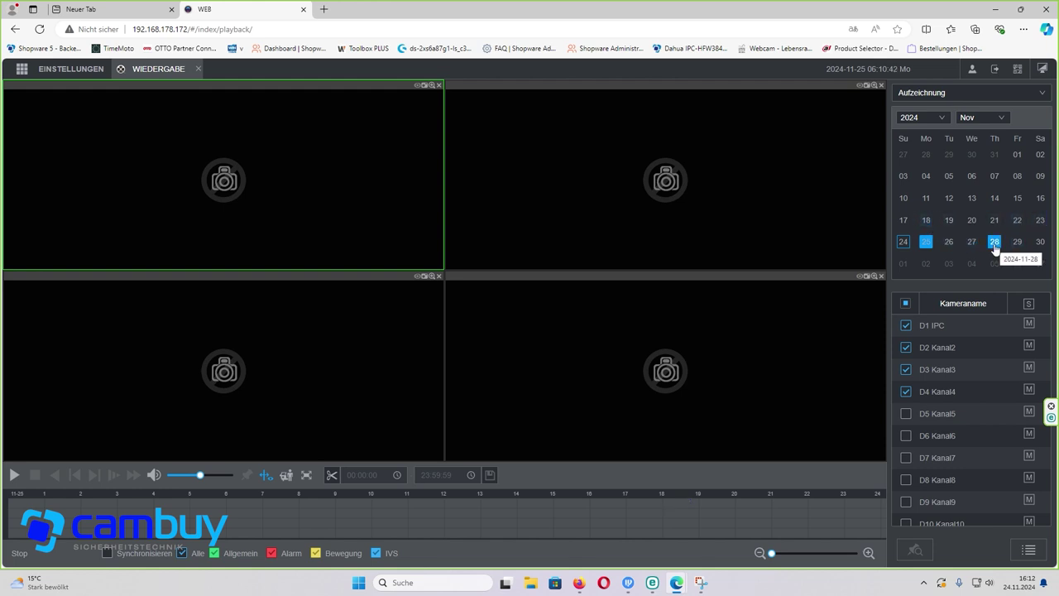
pyautogui.click(1029, 551)
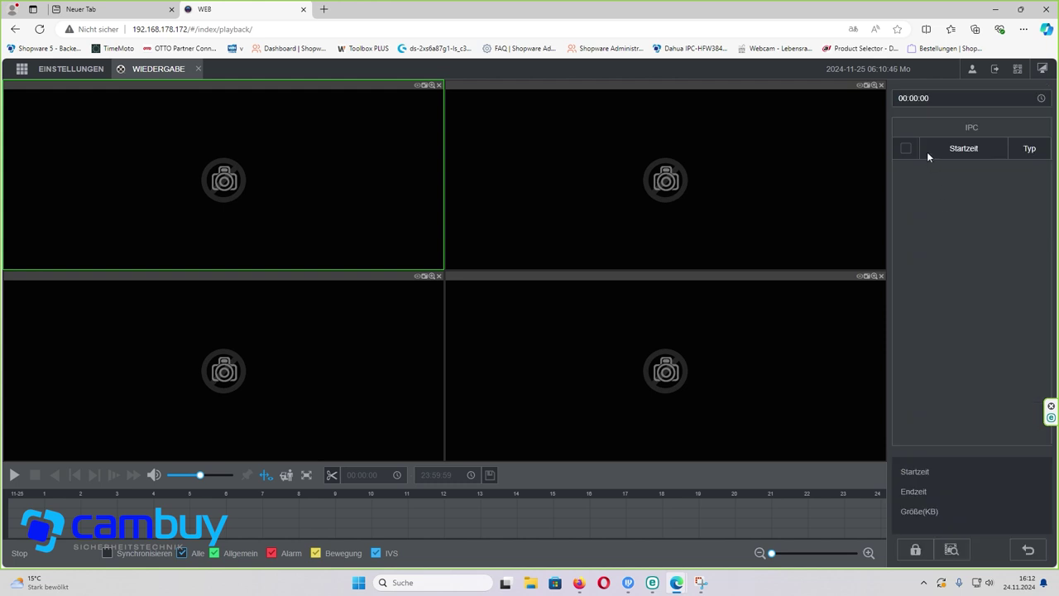
pyautogui.click(197, 69)
pyautogui.click(902, 219)
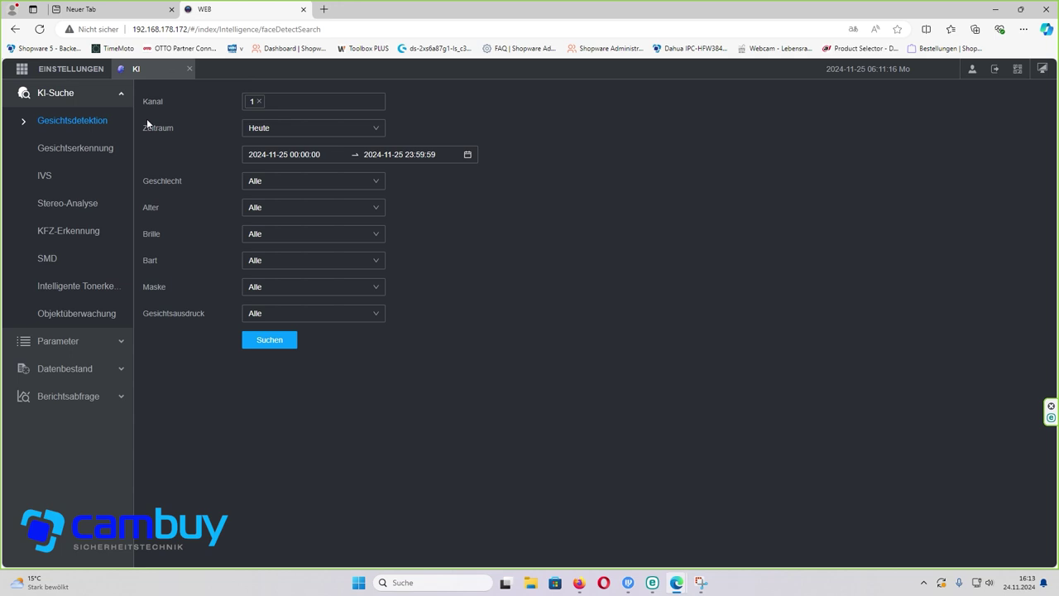
pyautogui.click(189, 70)
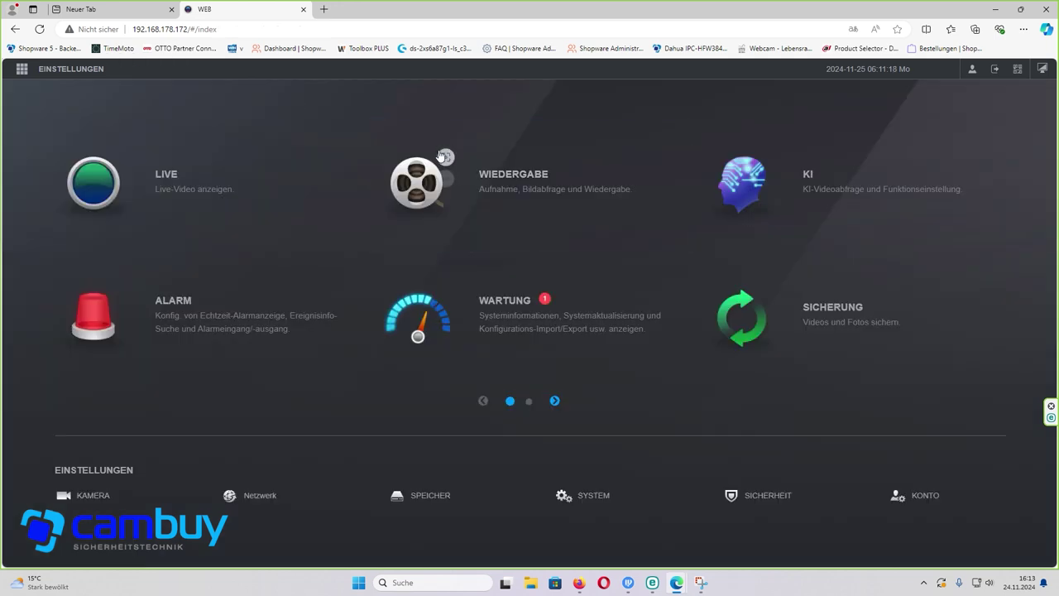
pyautogui.click(257, 325)
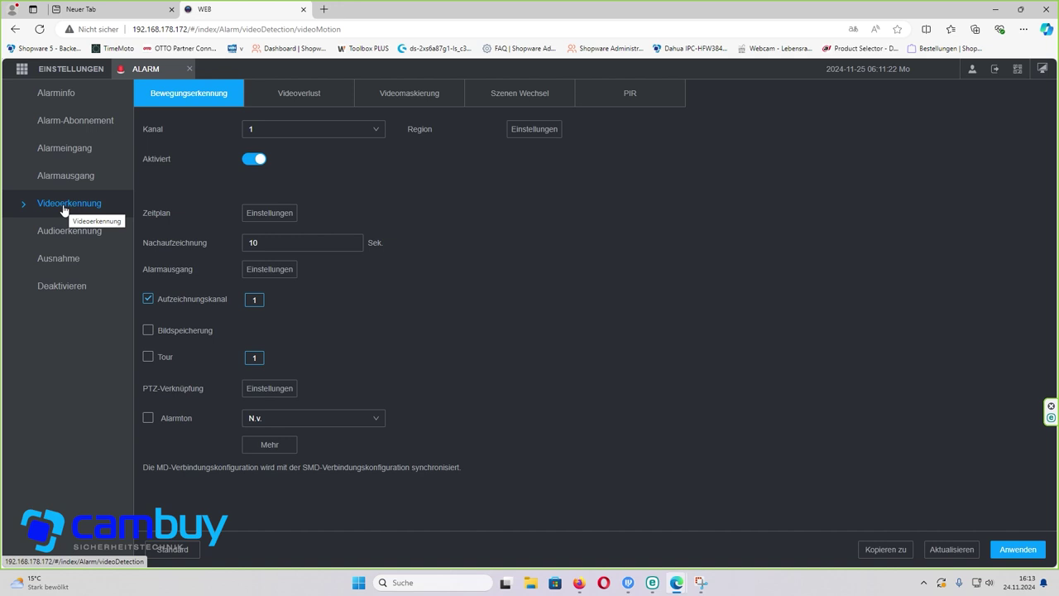
pyautogui.click(320, 94)
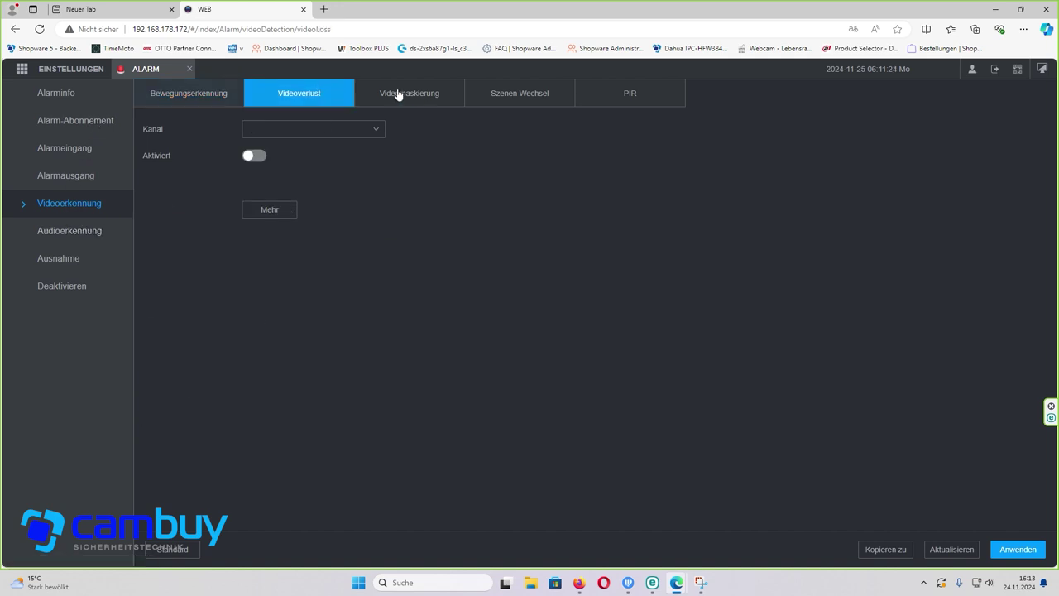
pyautogui.click(399, 94)
pyautogui.click(545, 98)
pyautogui.click(639, 96)
pyautogui.click(174, 96)
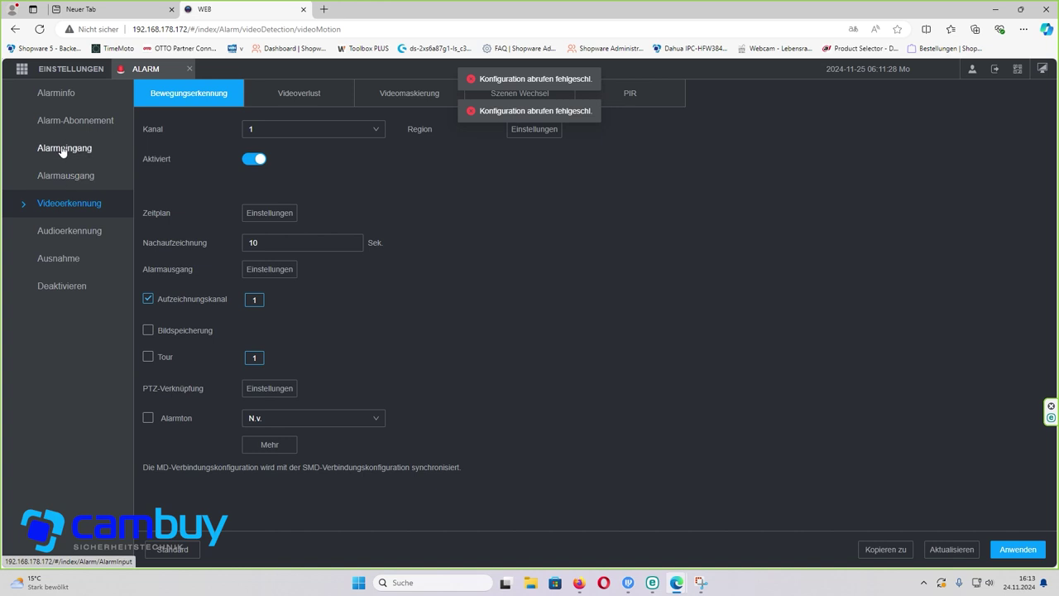
pyautogui.click(65, 237)
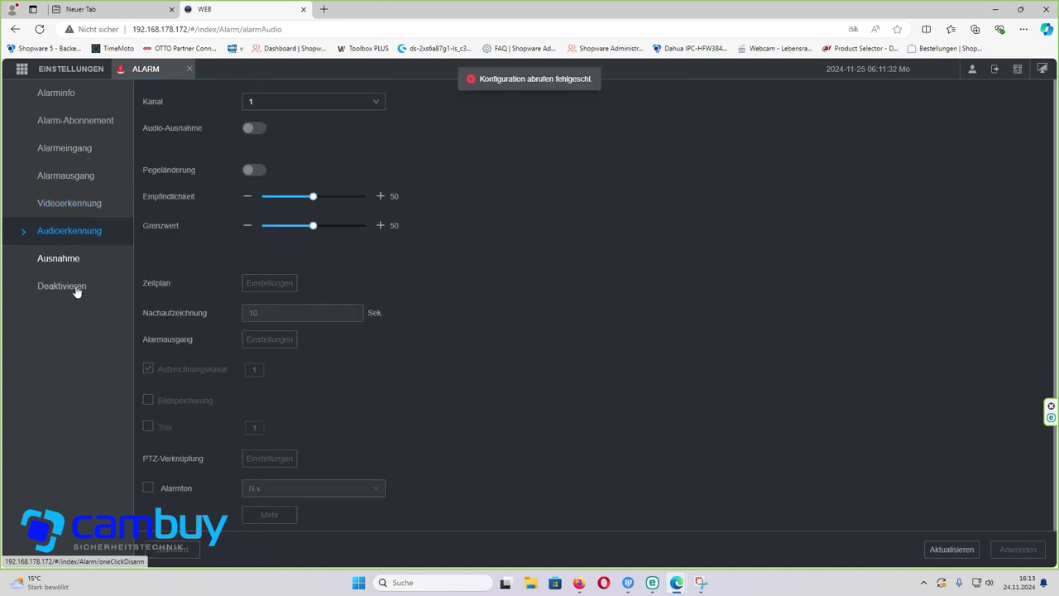
pyautogui.click(189, 68)
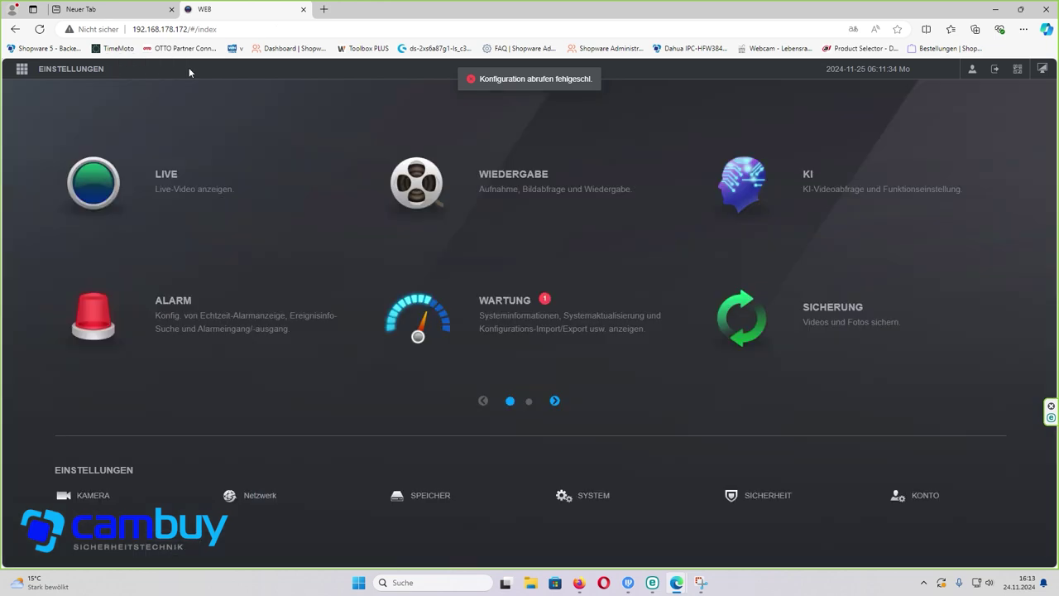
# - Show Wartung > Systeminformation > Version: model DHI-NVR4216-EI, system version V4.003.0000000.0.R
pyautogui.click(577, 351)
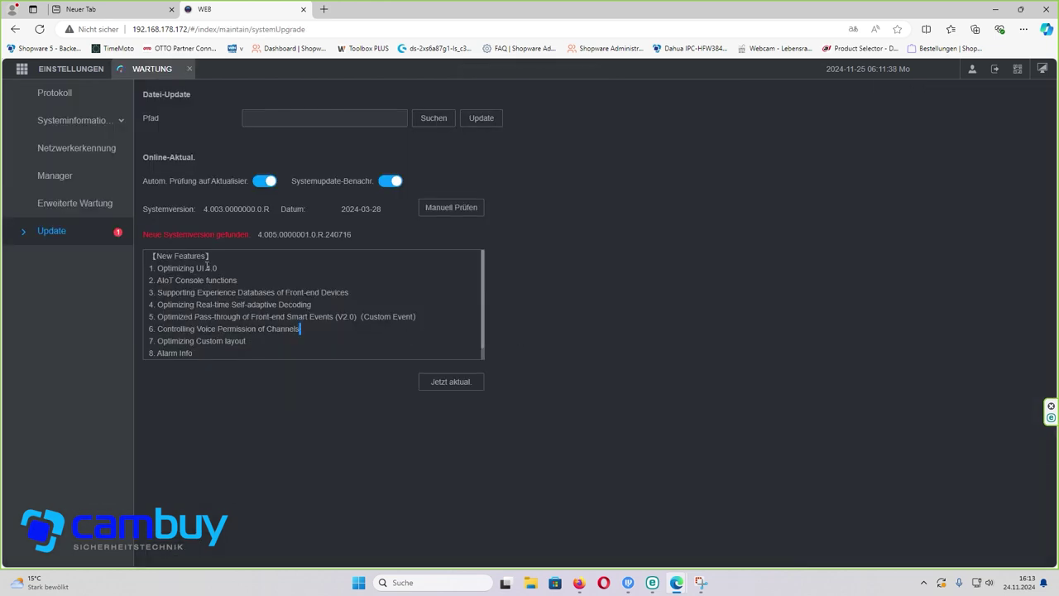
pyautogui.click(120, 124)
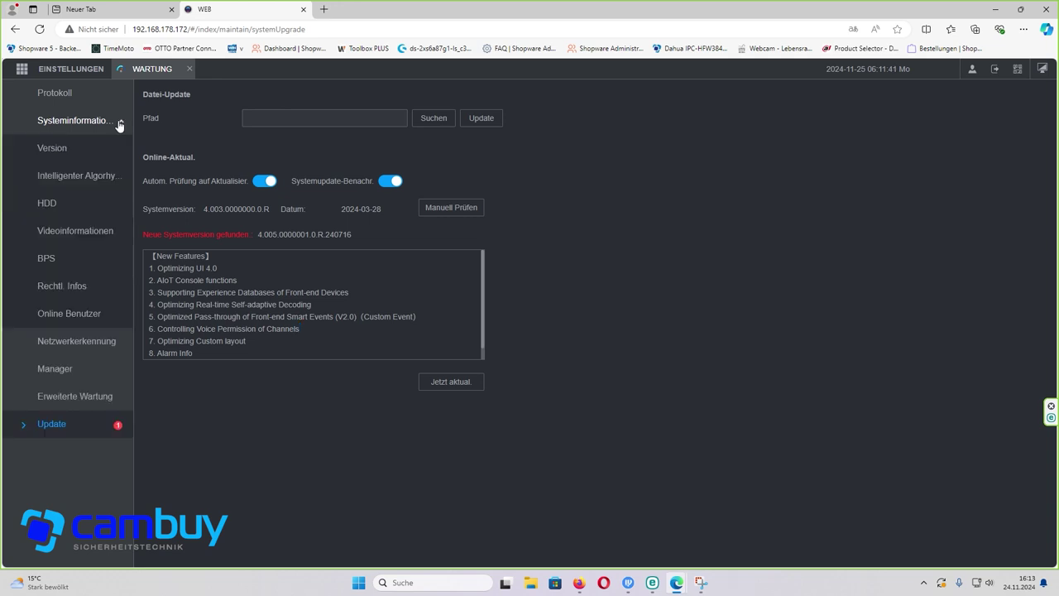
pyautogui.click(51, 148)
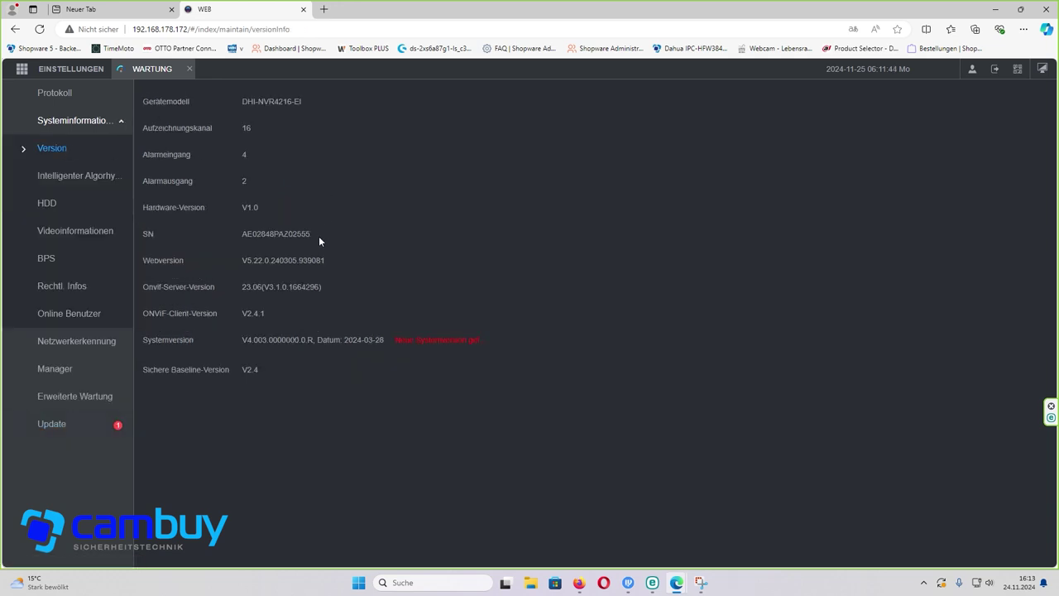